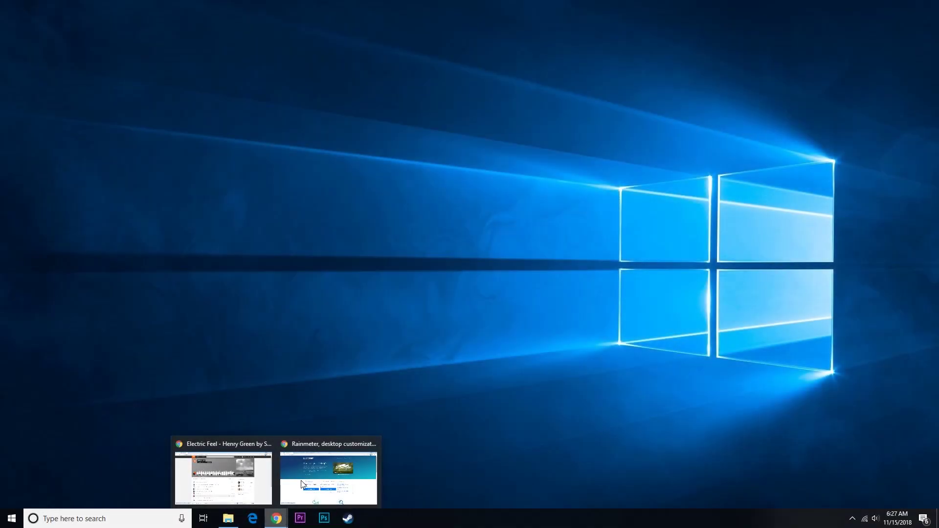
- Download the Rainmeter 4.2 Final Release installer from the Rainmeter website in Chrome
left_click(330, 472)
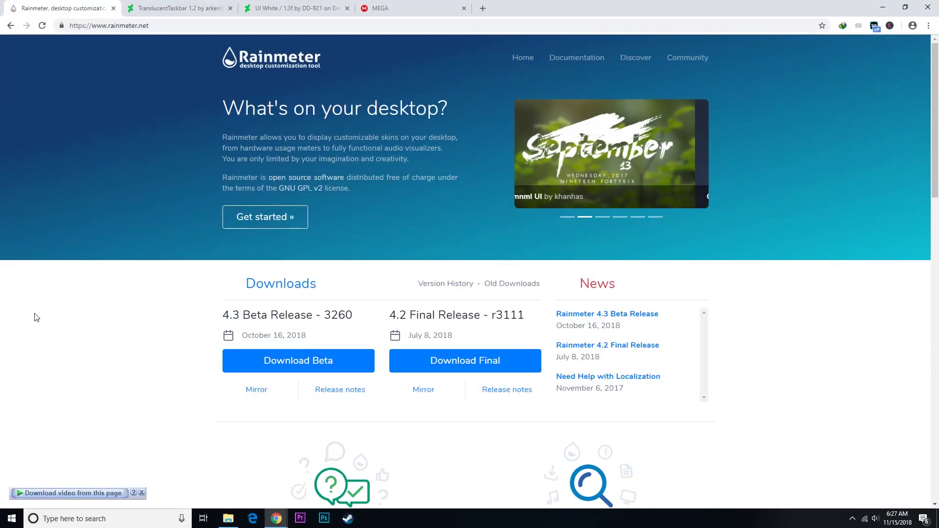
scroll(125, 279, "down", 6)
scroll(184, 379, "up", 6)
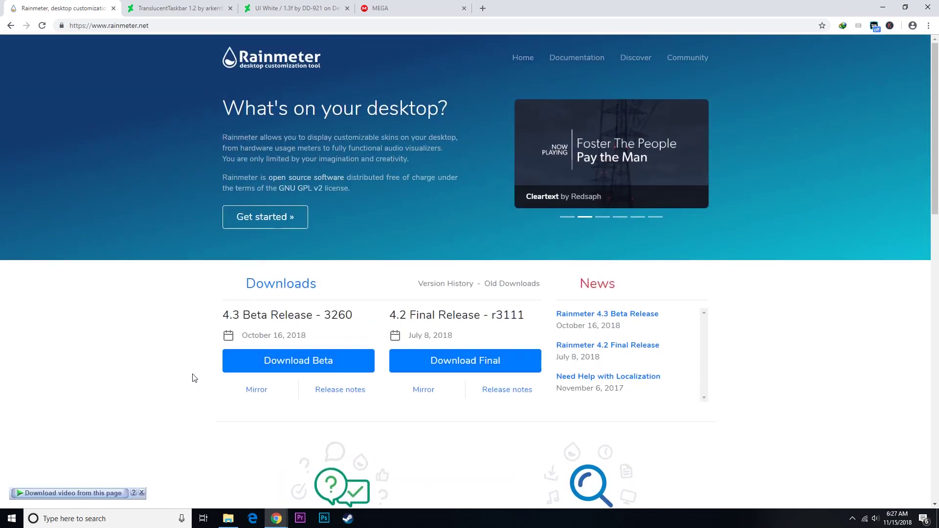
left_click(465, 369)
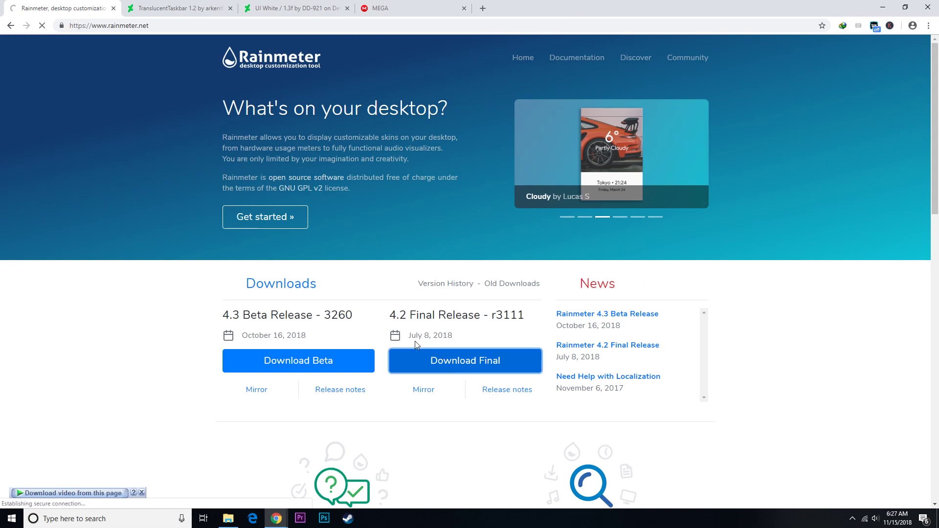
left_click(466, 302)
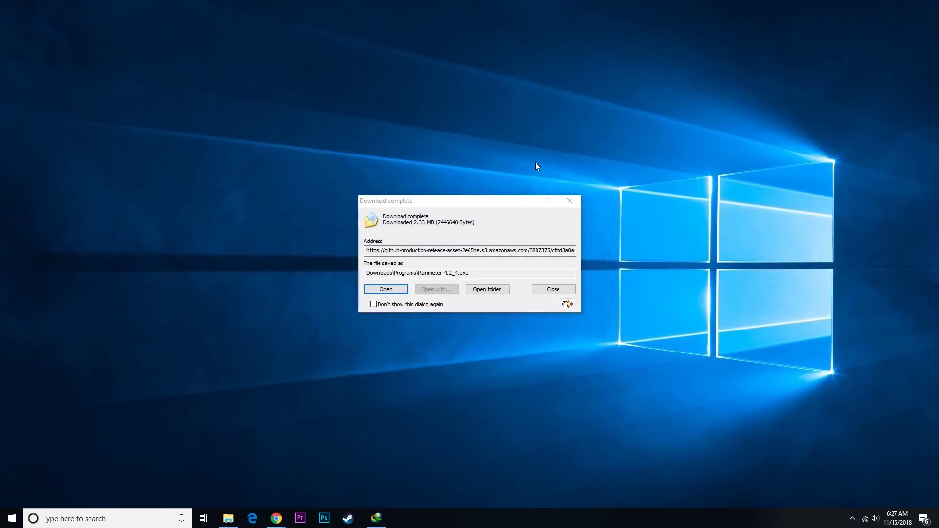
- Run the downloaded Rainmeter installer and complete the setup with Run Rainmeter enabled
left_click(380, 288)
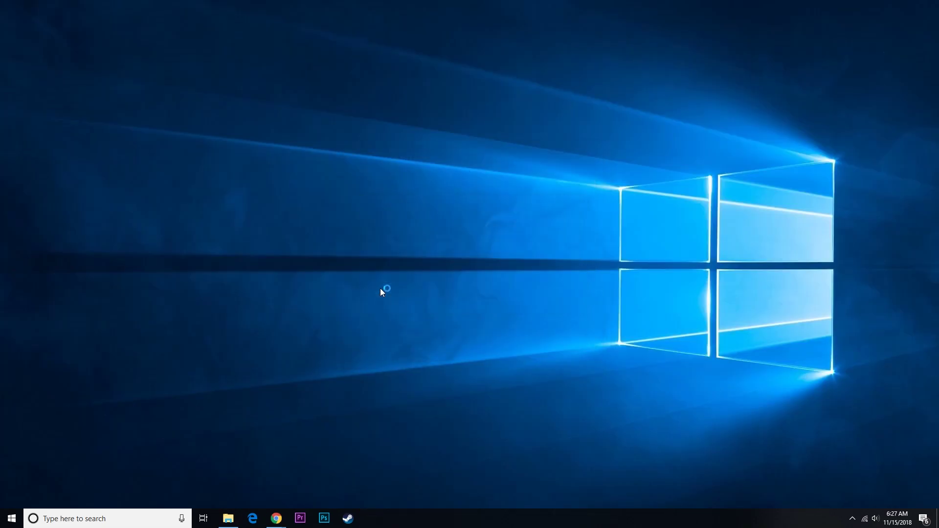
left_click(485, 282)
left_click(530, 338)
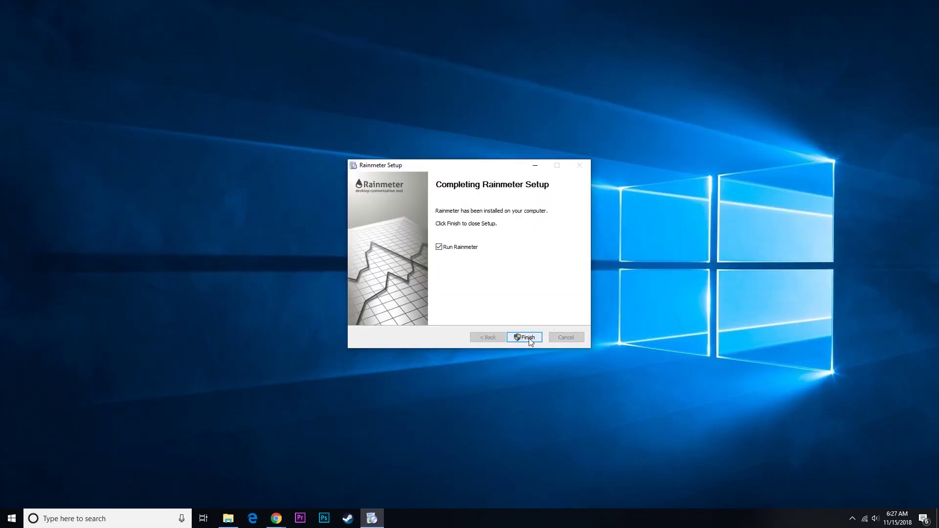
left_click(529, 338)
- Unload the default illustro skins from the desktop
right_click(876, 106)
left_click(894, 213)
right_click(869, 58)
left_click(881, 169)
right_click(883, 13)
left_click(895, 124)
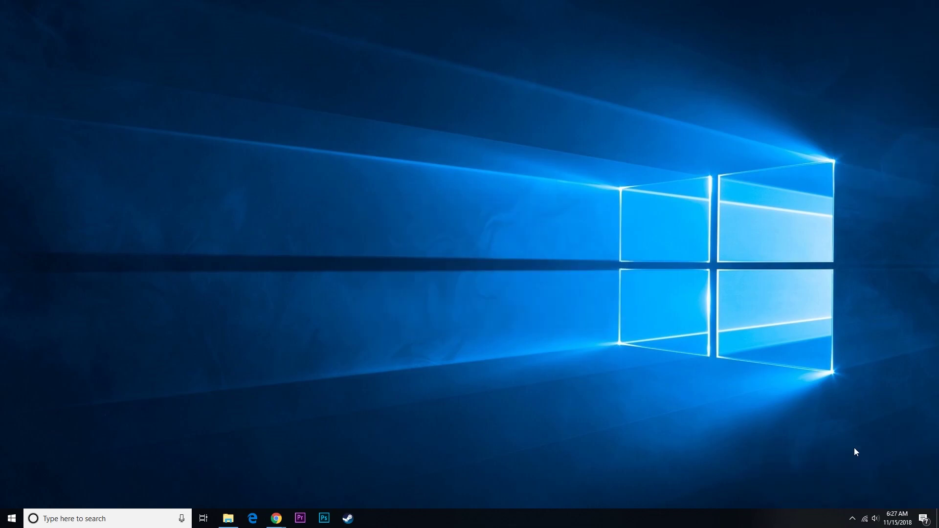
- Switch to Chrome and view the download pages for TranslucentTaskbar 1.2, UI White / 1.3f and unFold with transparency
mouse_move(273, 513)
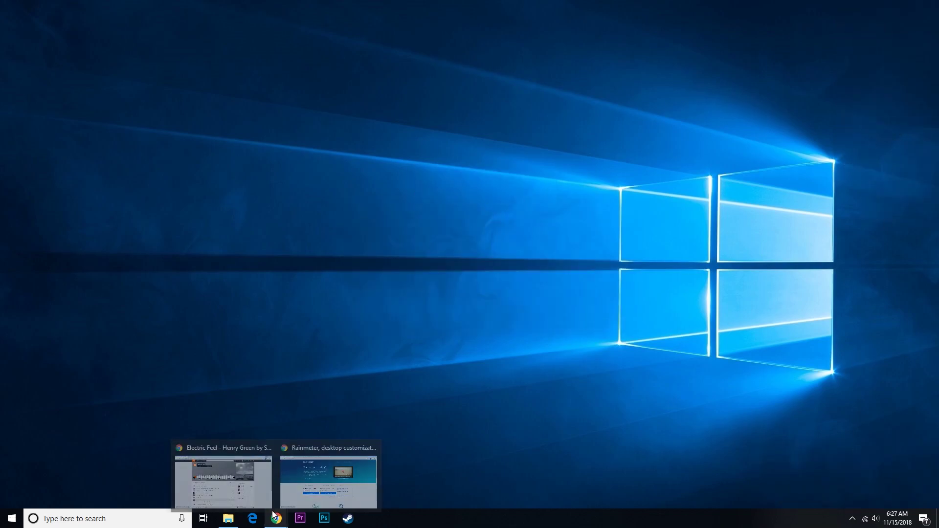
left_click(328, 477)
left_click(143, 11)
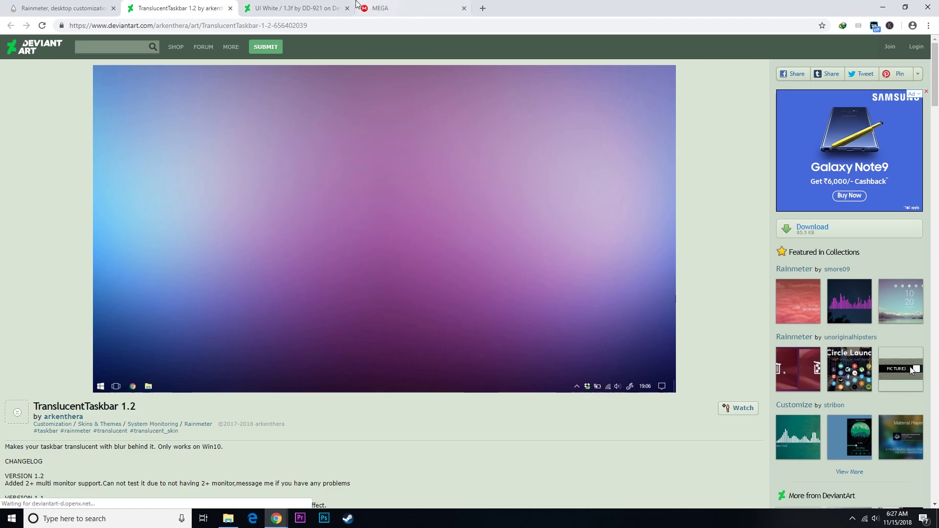
left_click(338, 5)
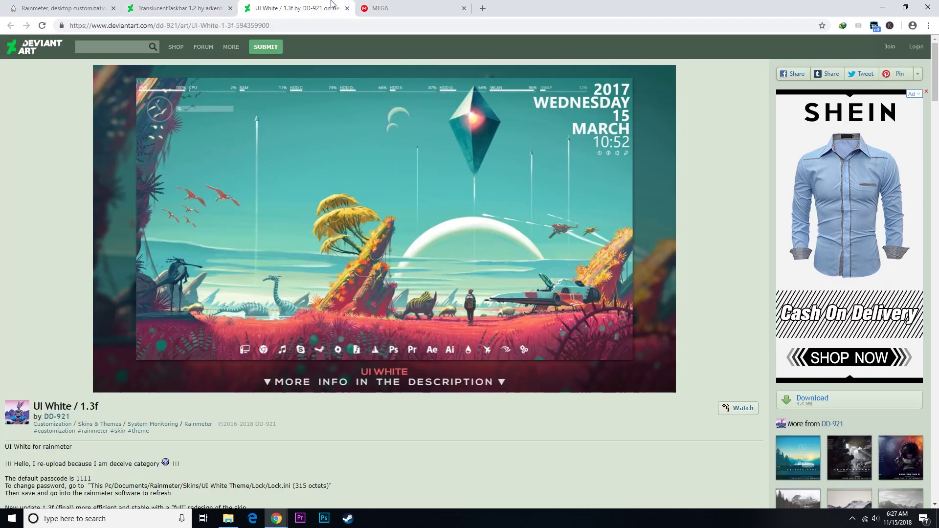
left_click(432, 9)
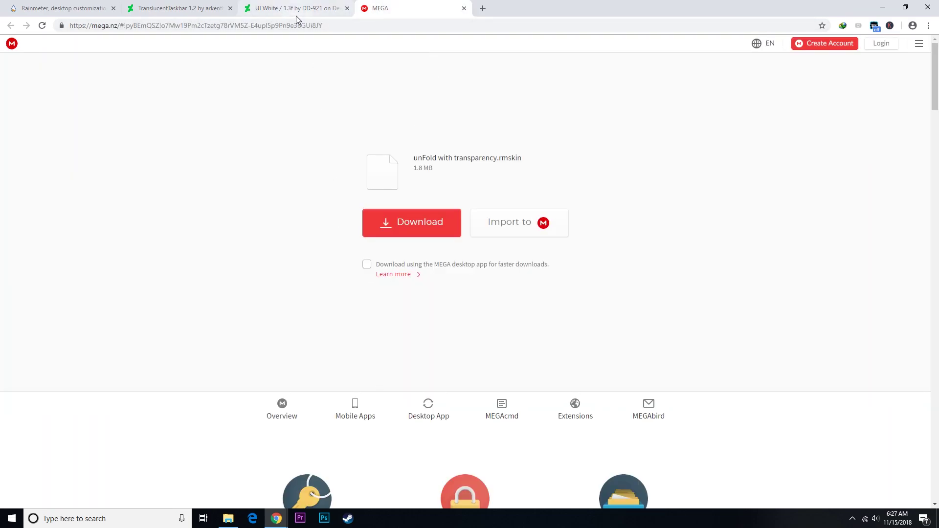
- Install the TranslucentTaskbar skin package from the Documents folder inside Downloads
right_click(221, 148)
left_click(259, 186)
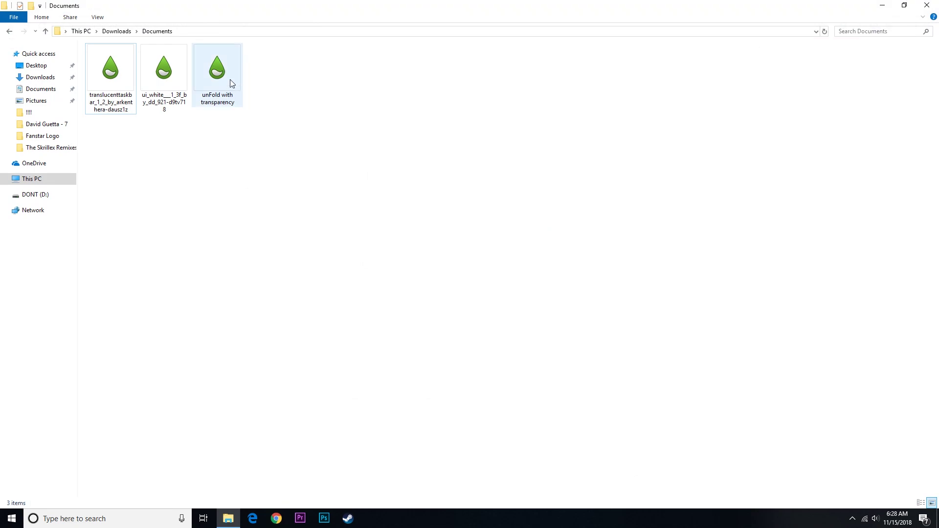
double_click(124, 69)
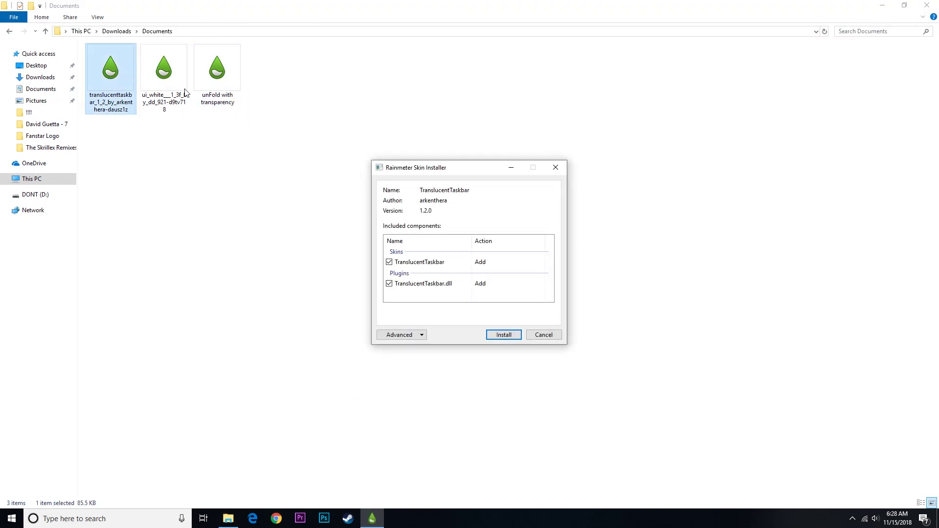
left_click(882, 6)
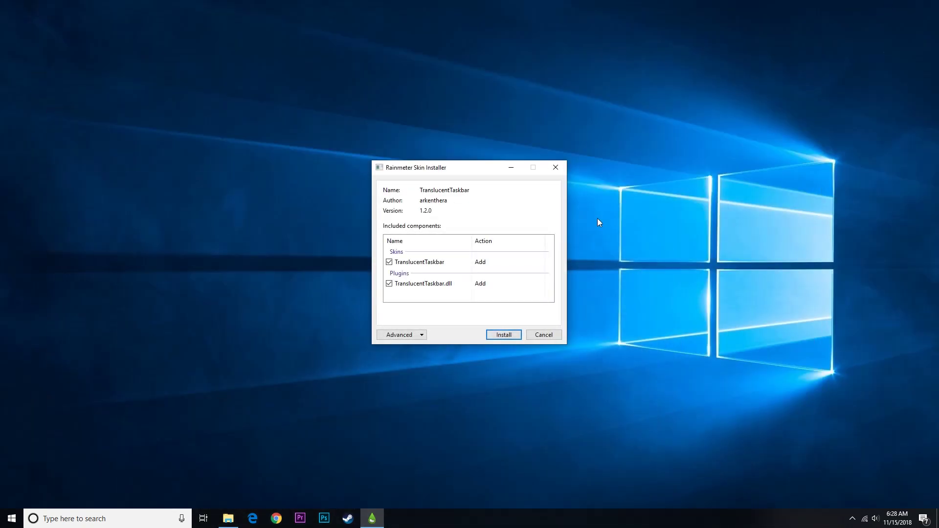
left_click(504, 335)
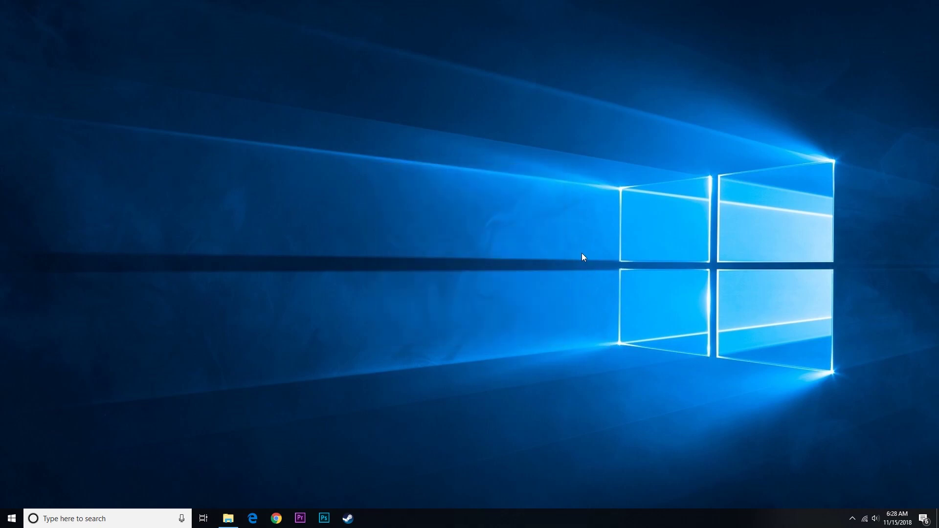
- Open the Rainmeter manager and load Sample.ini from the TranslucentTaskbar skin
left_click(852, 520)
left_click(884, 477)
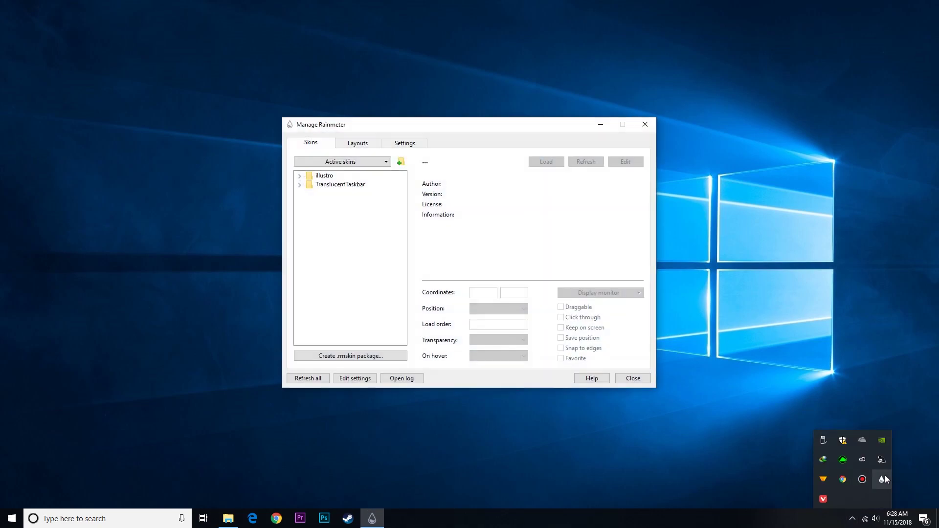
left_click(299, 184)
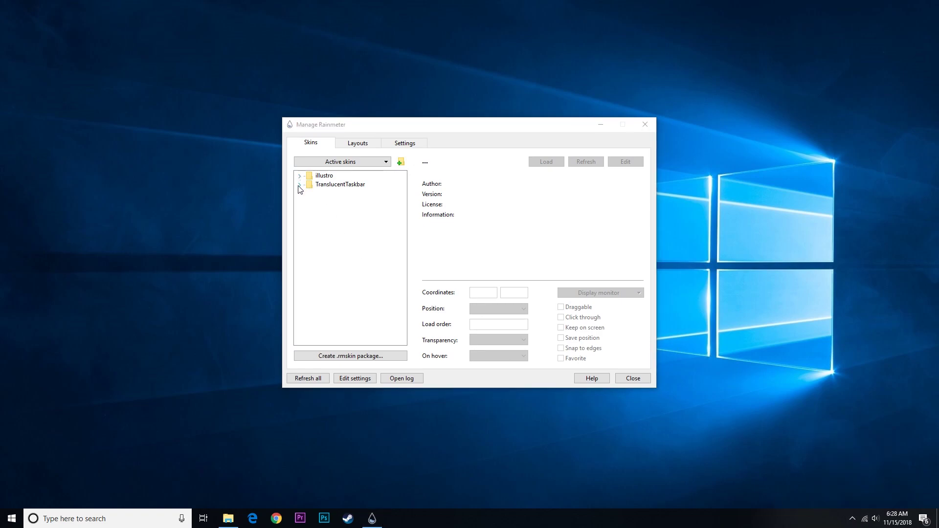
left_click(337, 193)
left_click(556, 163)
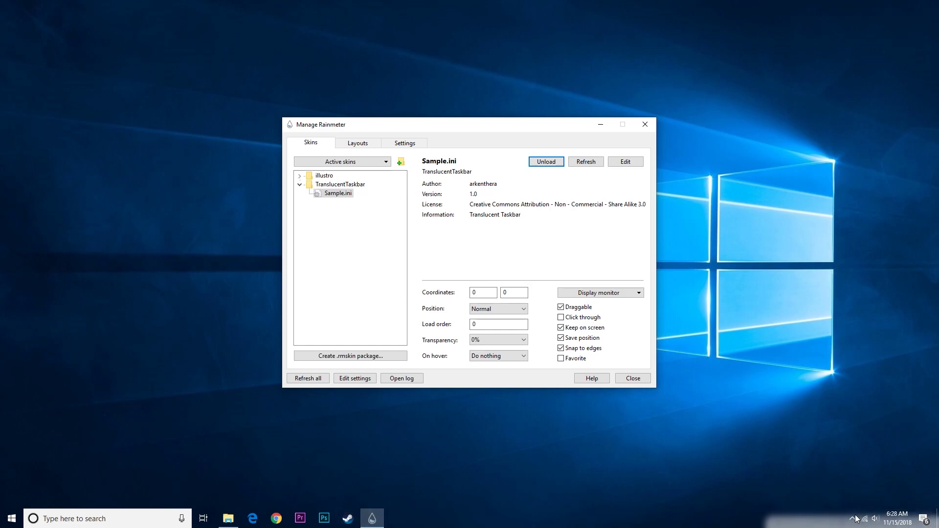
- Refresh the desktop and close the Manage Rainmeter window
right_click(751, 221)
left_click(775, 253)
right_click(738, 223)
left_click(785, 254)
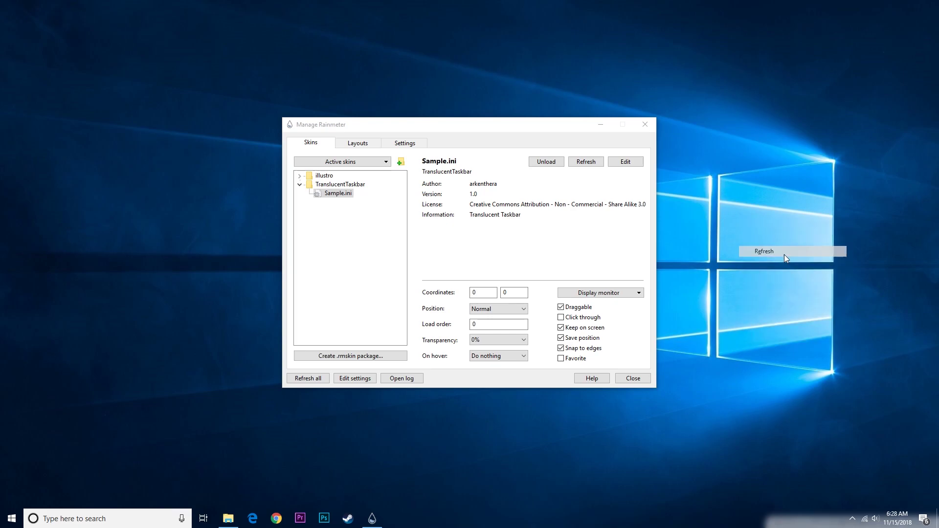
left_click(645, 125)
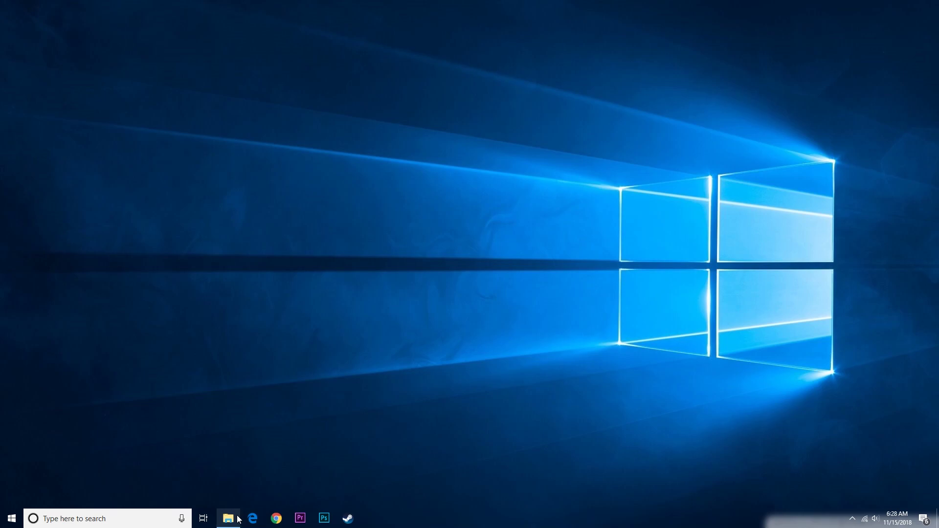
- Install the UI White skin package from the Documents folder and minimize the File Explorer window
mouse_move(239, 519)
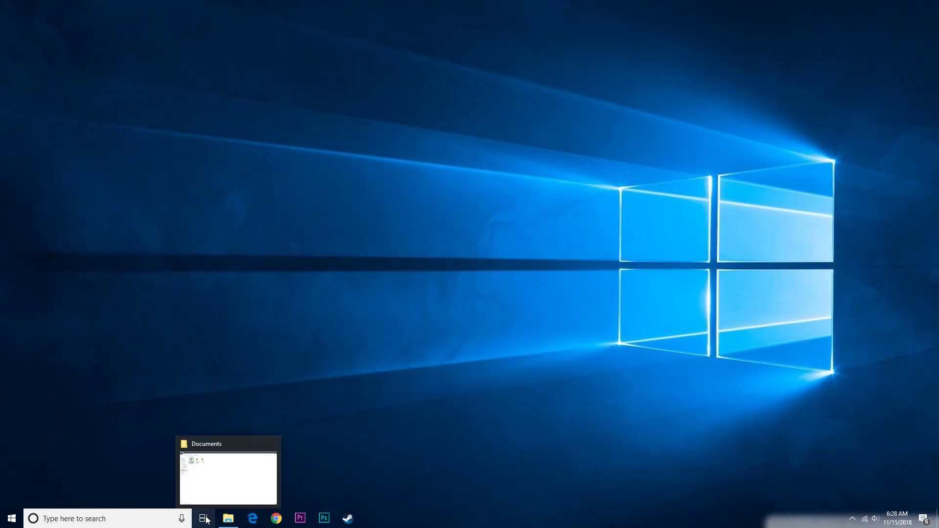
left_click(229, 517)
double_click(179, 113)
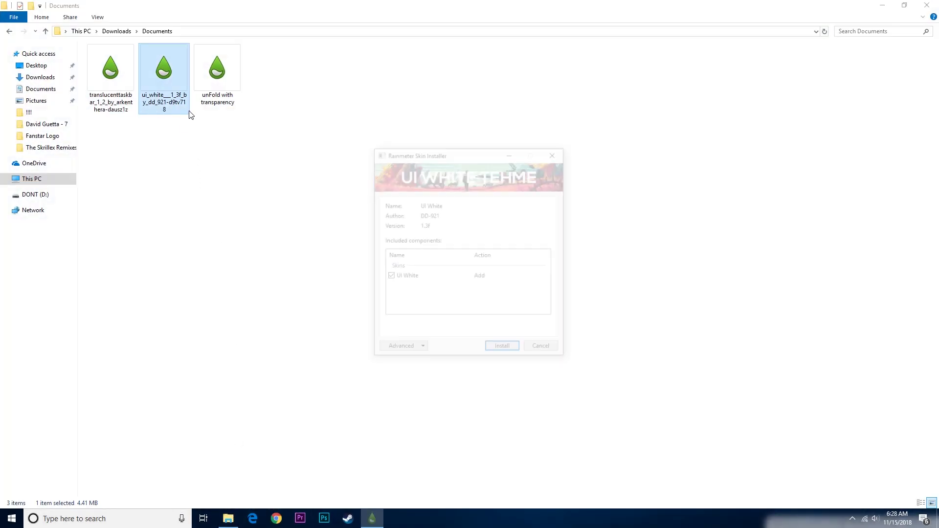
left_click(492, 351)
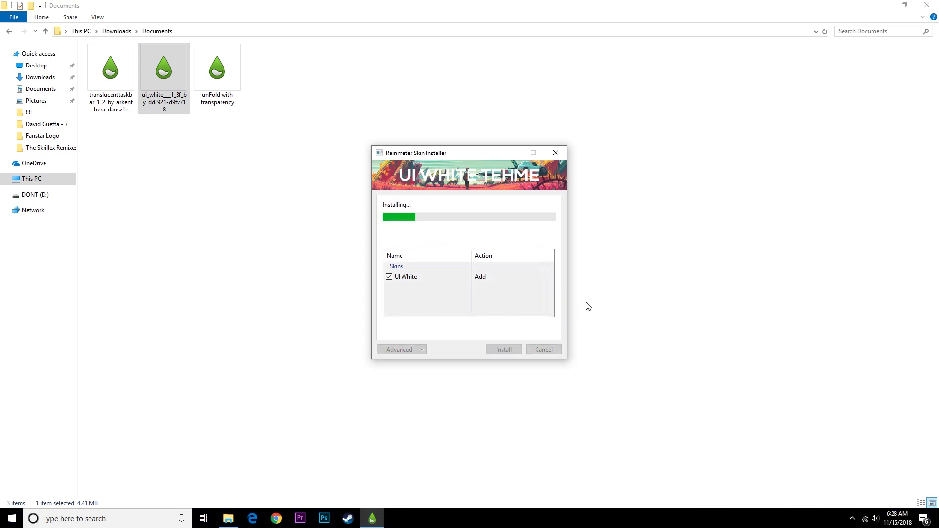
left_click(881, 5)
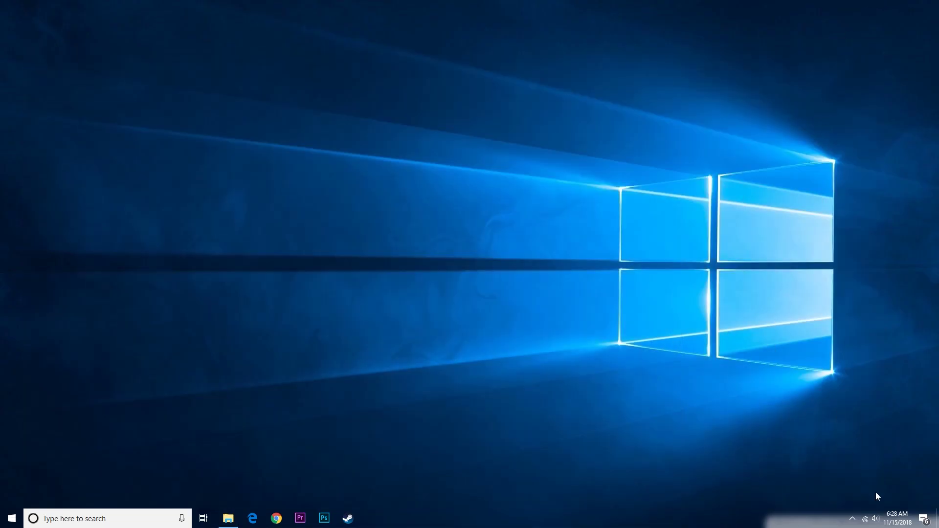
- Reopen the Rainmeter manager and load Date 12h.ini from the Date-Time folder of the UI White skin
left_click(854, 519)
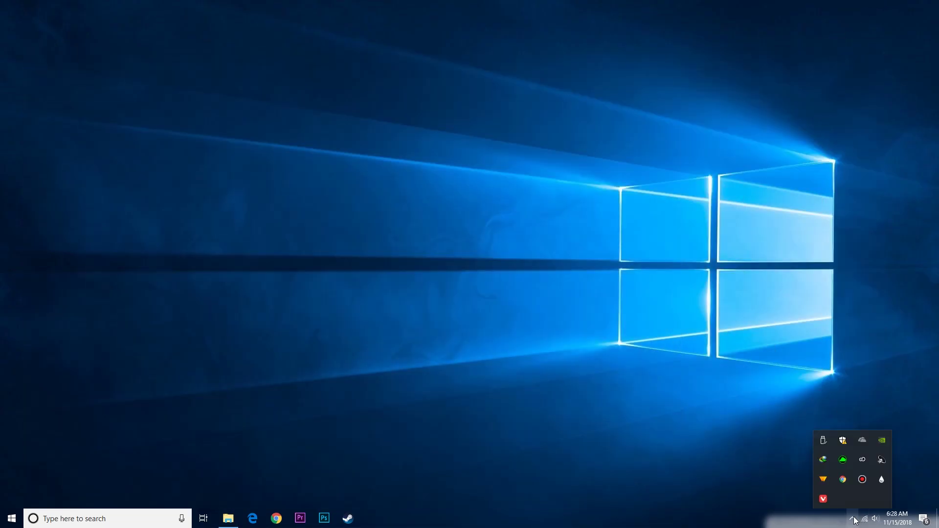
left_click(879, 482)
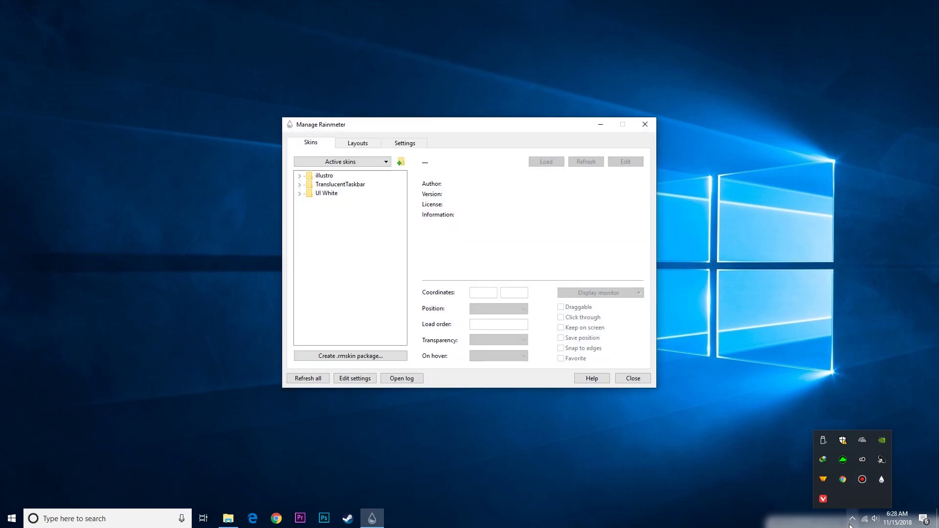
left_click(300, 194)
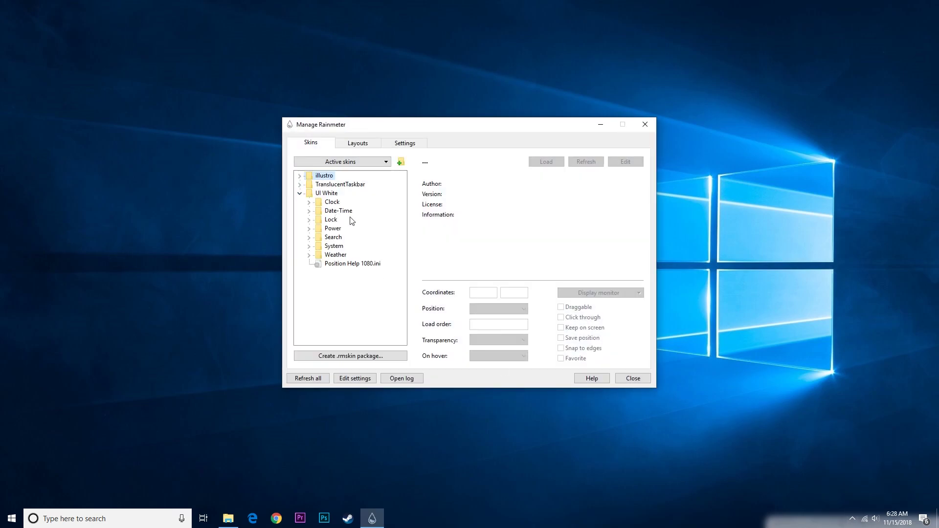
left_click(309, 204)
left_click(309, 205)
left_click(308, 203)
left_click(308, 203)
left_click(309, 211)
double_click(352, 219)
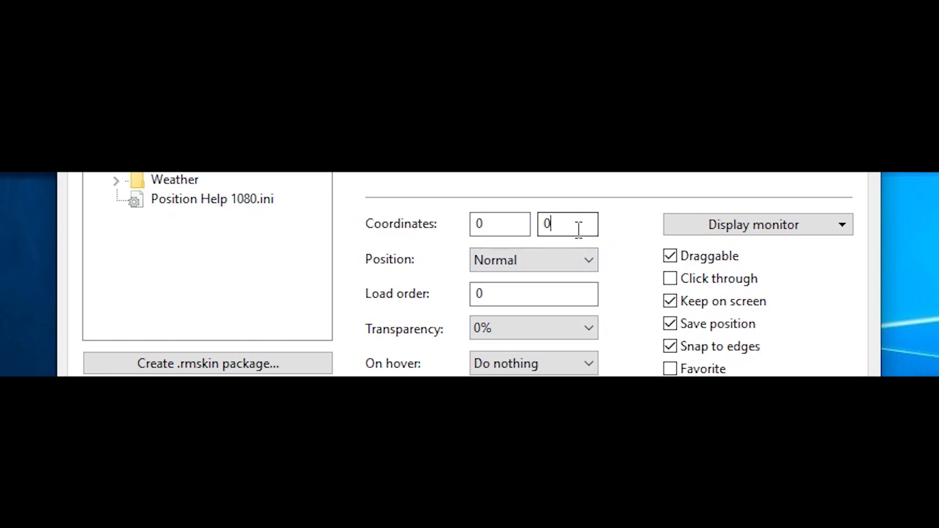
- Set the Date 12h skin's coordinates to 1450 horizontally and 10 vertically
double_click(544, 221)
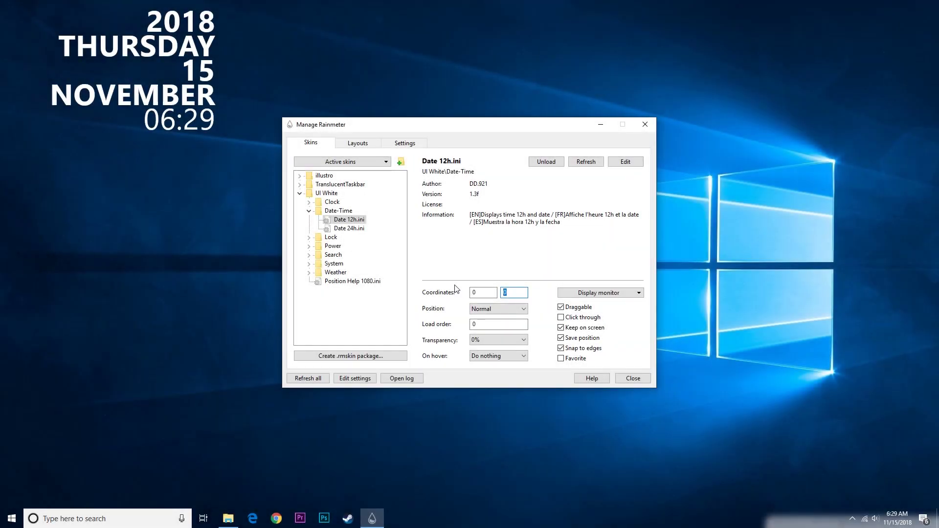
type("14")
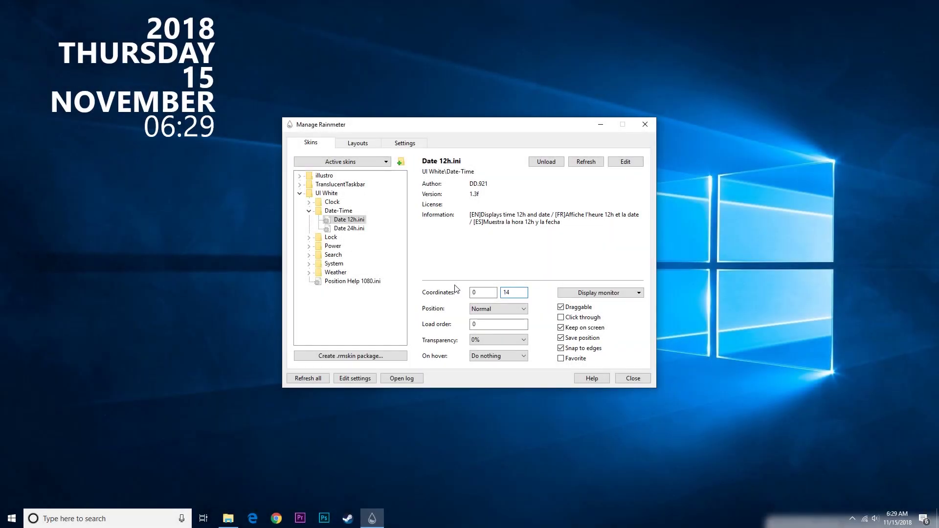
key("BackSpace")
key("BackSpace")
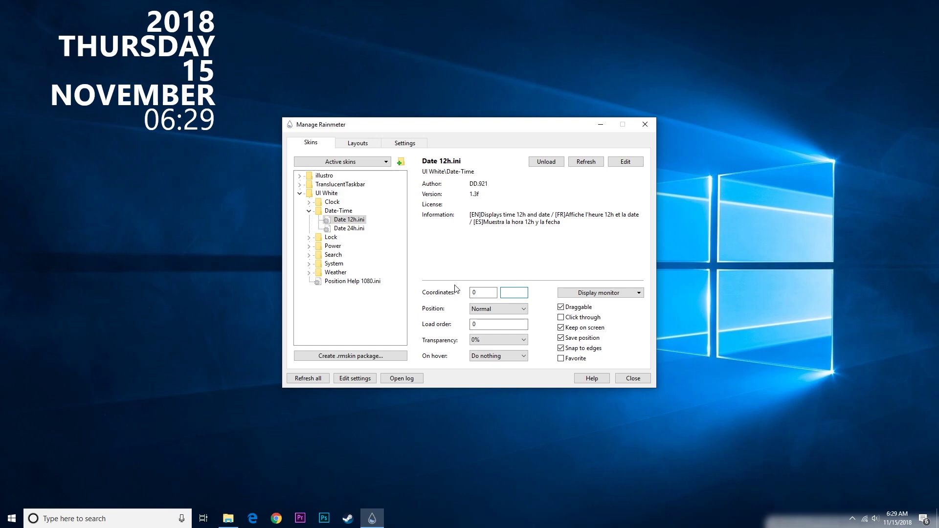
type("10")
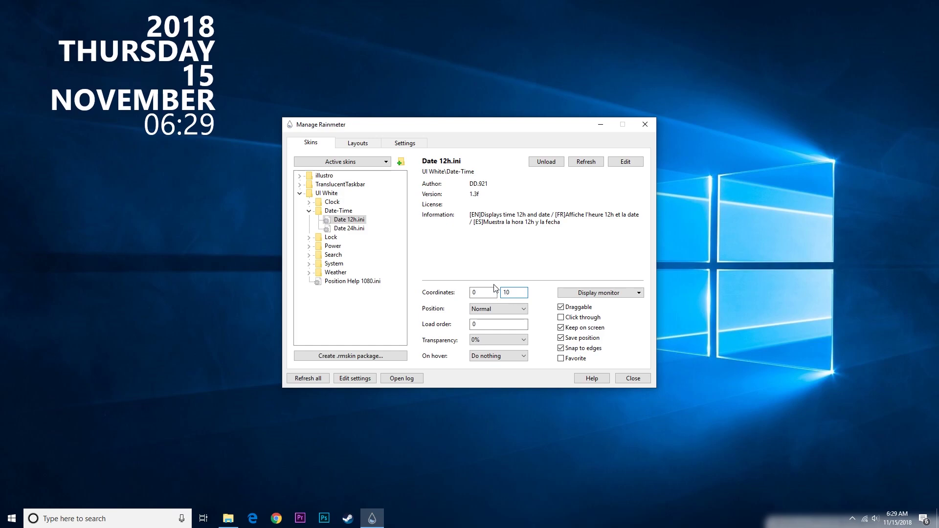
key("shift+Tab")
type("1400")
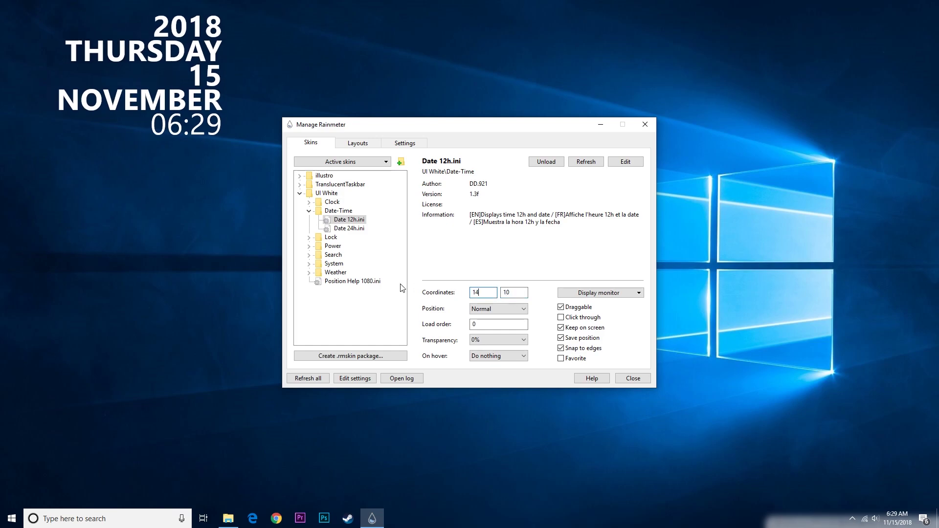
key("BackSpace")
key("BackSpace")
type("50")
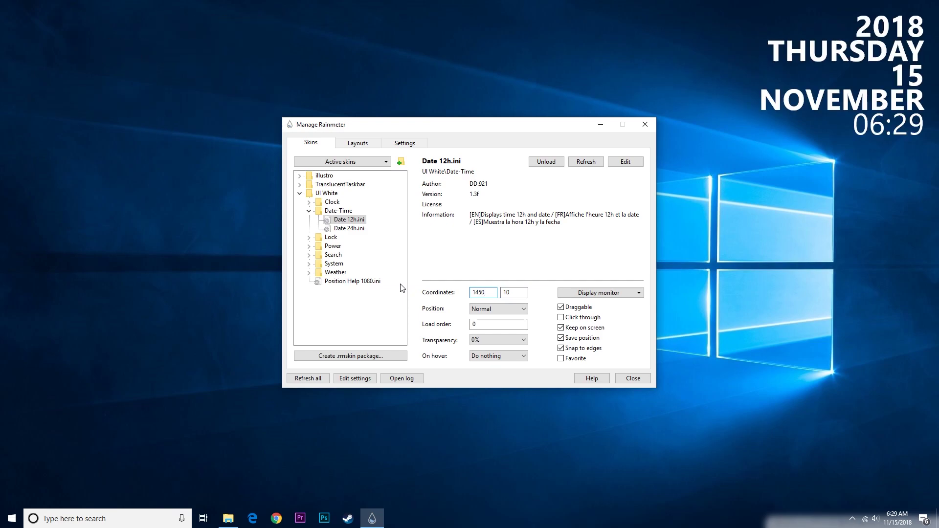
- Set the Date 12h skin's transparency to 30%
left_click(490, 340)
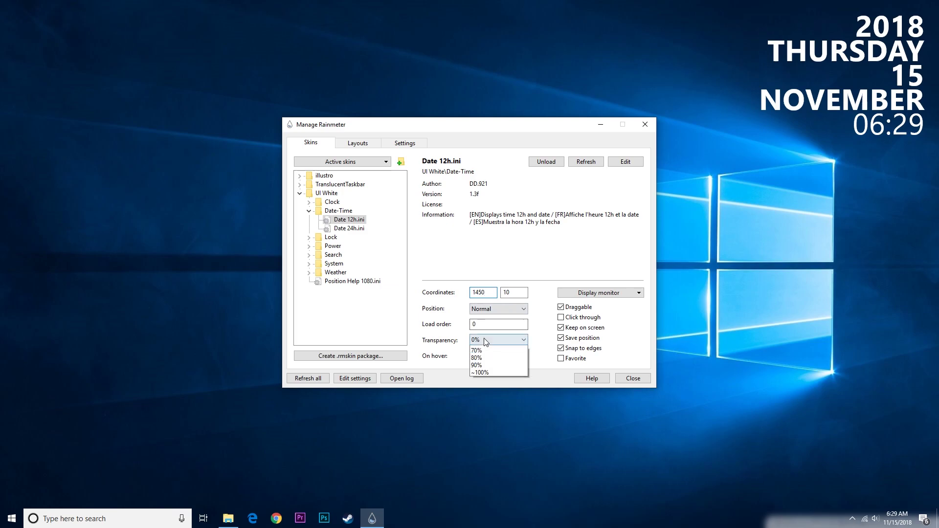
left_click(479, 373)
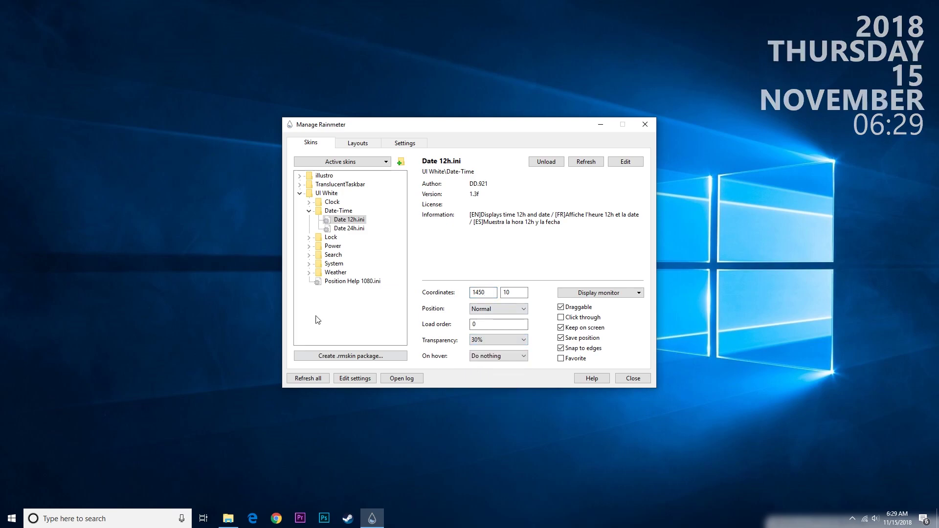
left_click(300, 194)
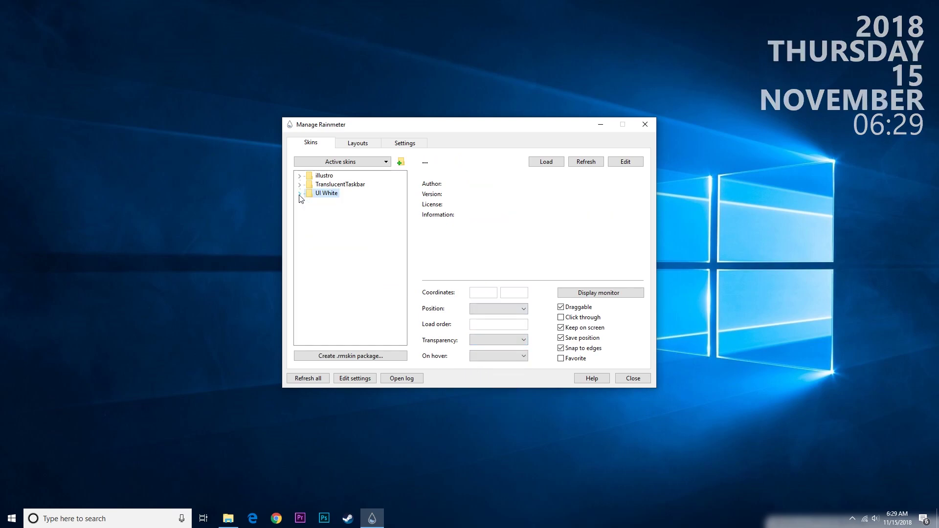
left_click(300, 193)
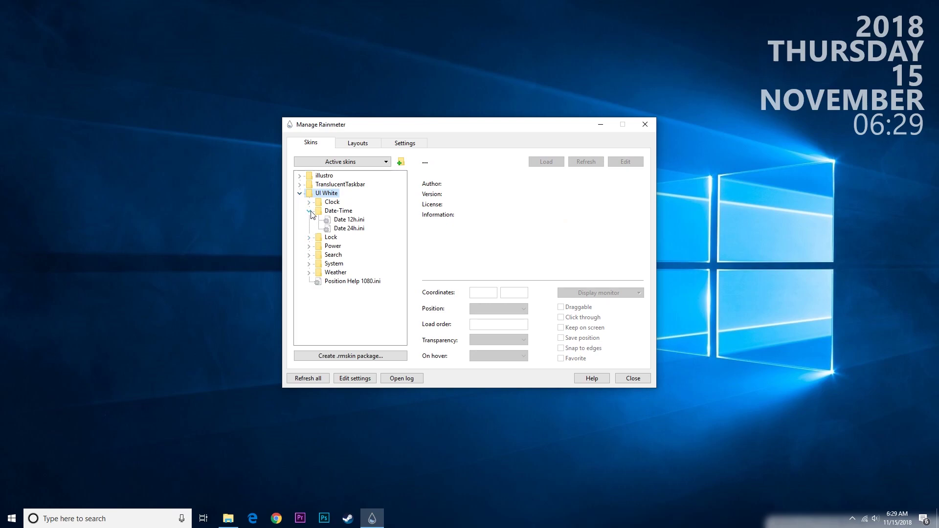
- Load Power.ini from the Power folder of the UI White skin
left_click(309, 212)
left_click(310, 229)
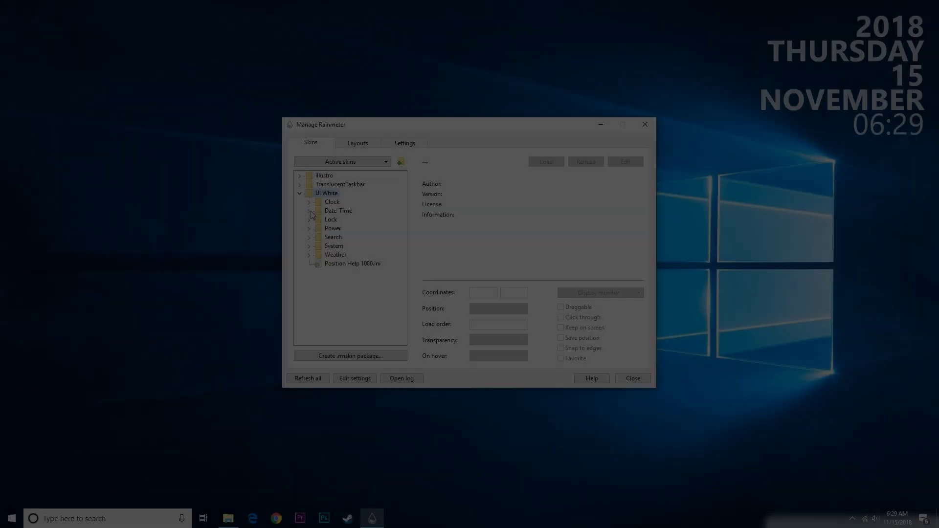
left_click(309, 229)
left_click(309, 229)
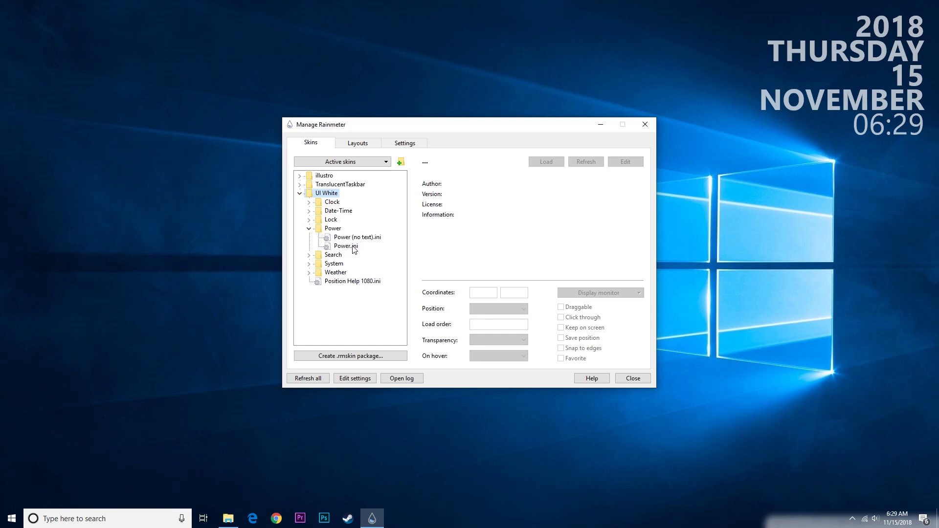
left_click(354, 239)
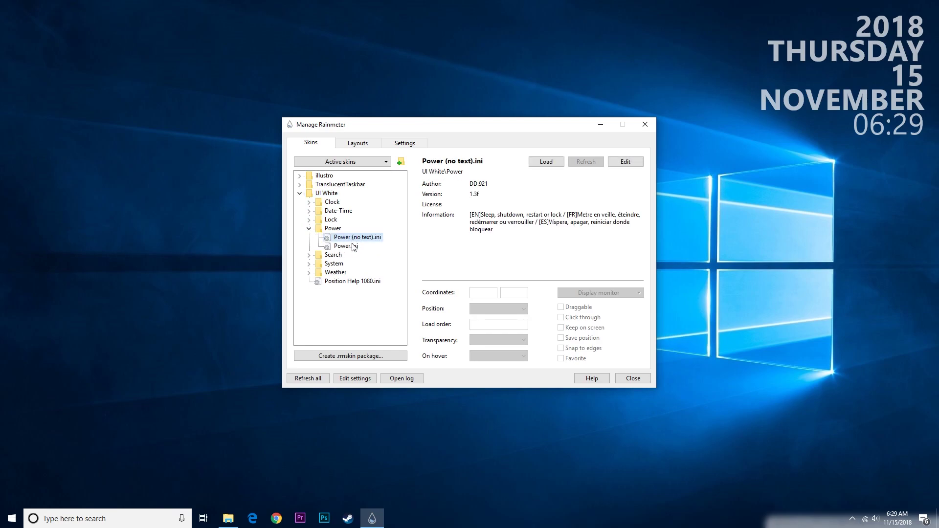
left_click(353, 246)
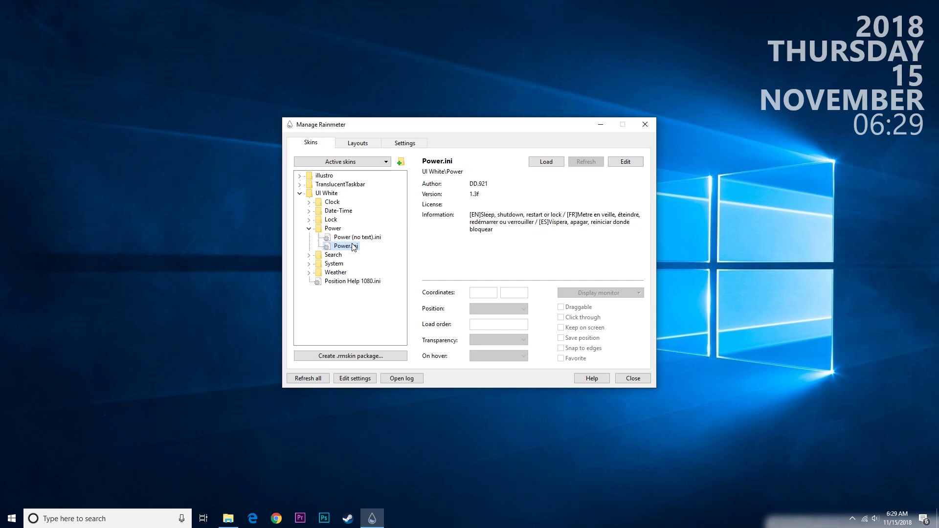
double_click(354, 246)
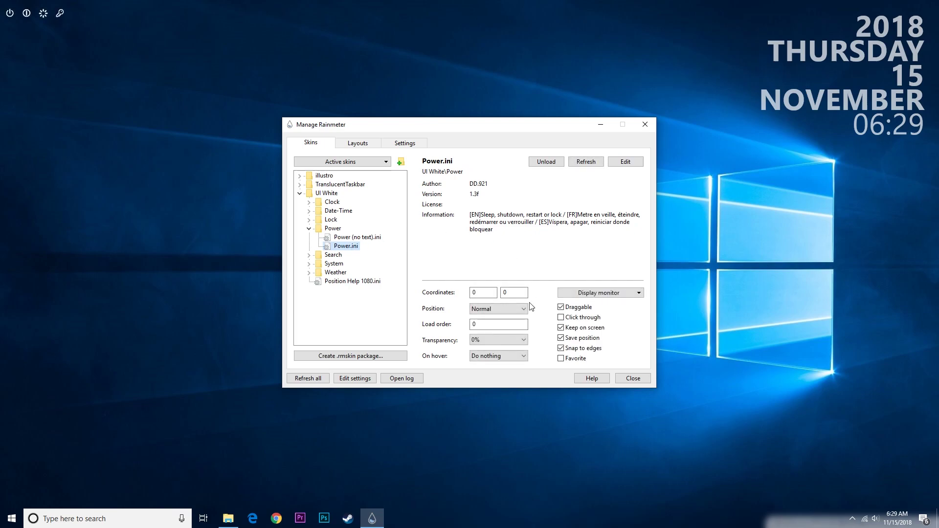
- Set the Power skin's coordinates to 1750 horizontally and 1000 vertically, and its transparency to 20%
double_click(507, 292)
double_click(474, 292)
type("1000")
key("Tab")
type("1000")
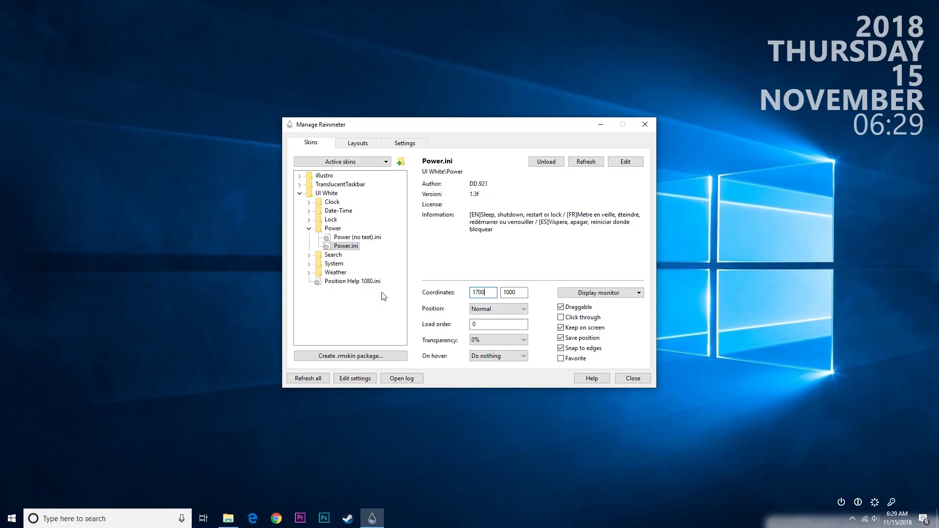
key("BackSpace")
key("BackSpace")
type("50")
left_click(516, 338)
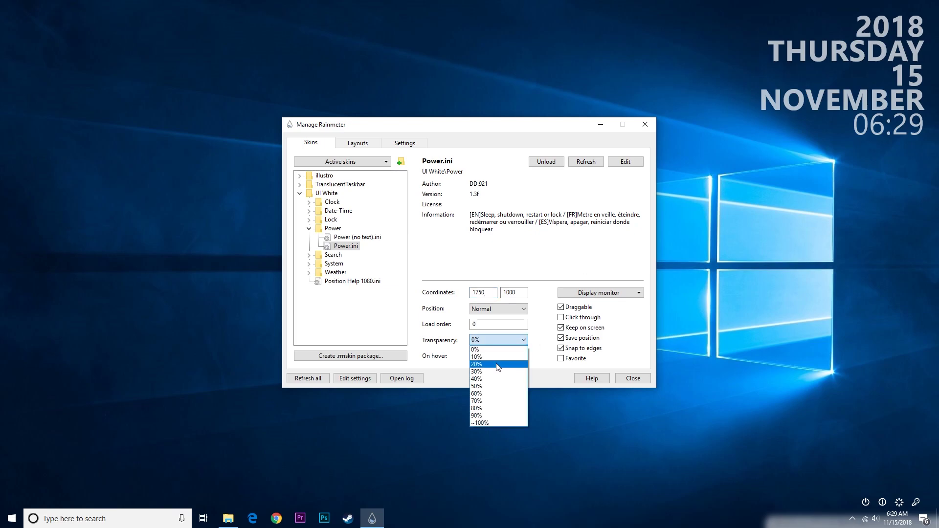
left_click(498, 367)
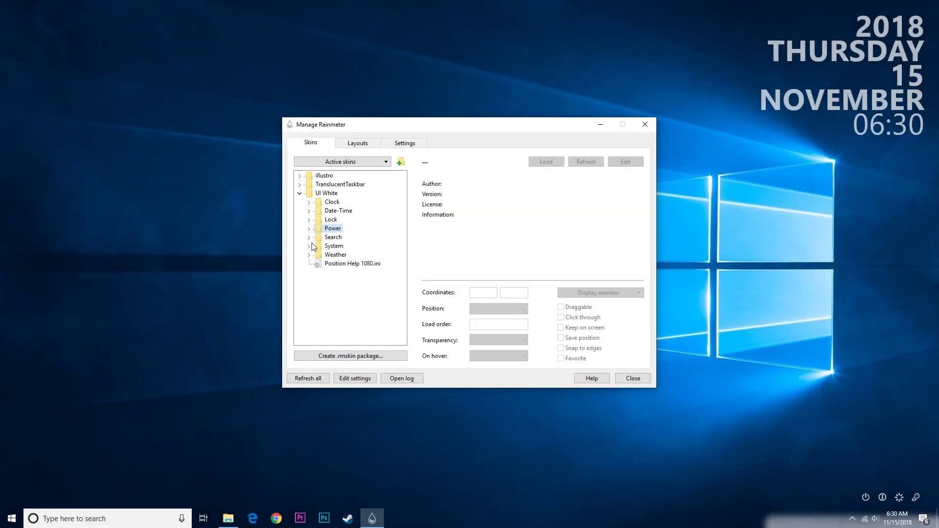
- Load Battery.ini from the System folder of the UI White skin and unload it again
left_click(309, 246)
left_click(318, 256)
double_click(359, 264)
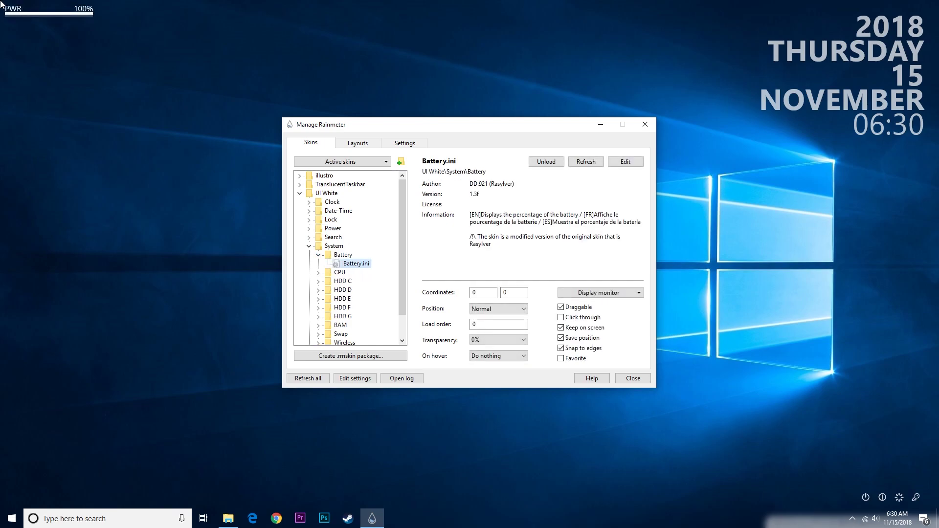
left_click(546, 162)
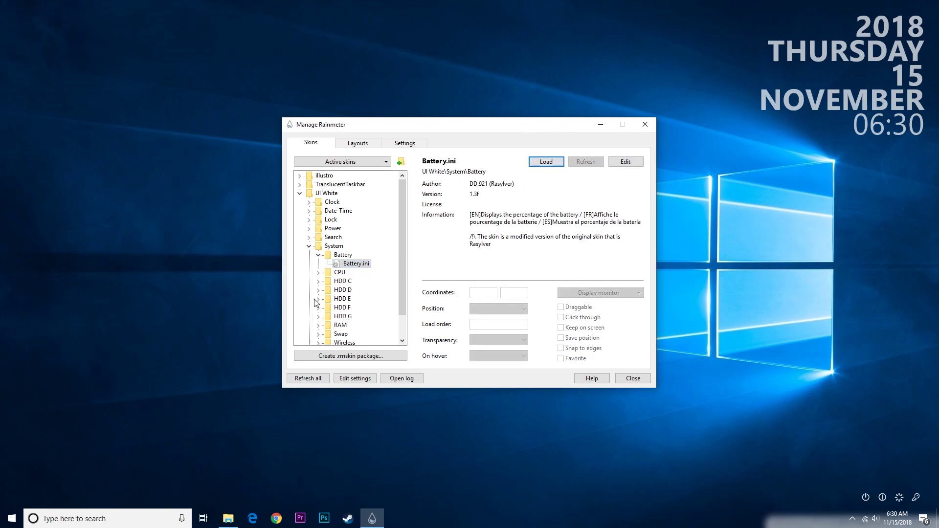
- Load CPU.ini from the CPU folder within UI White's System folder
left_click(318, 255)
left_click(319, 264)
double_click(353, 272)
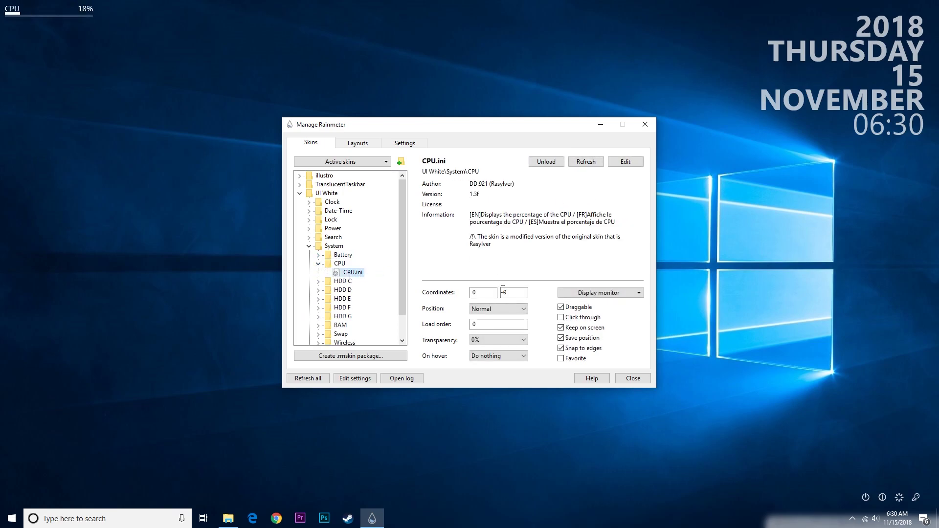
left_click(492, 340)
left_click(492, 339)
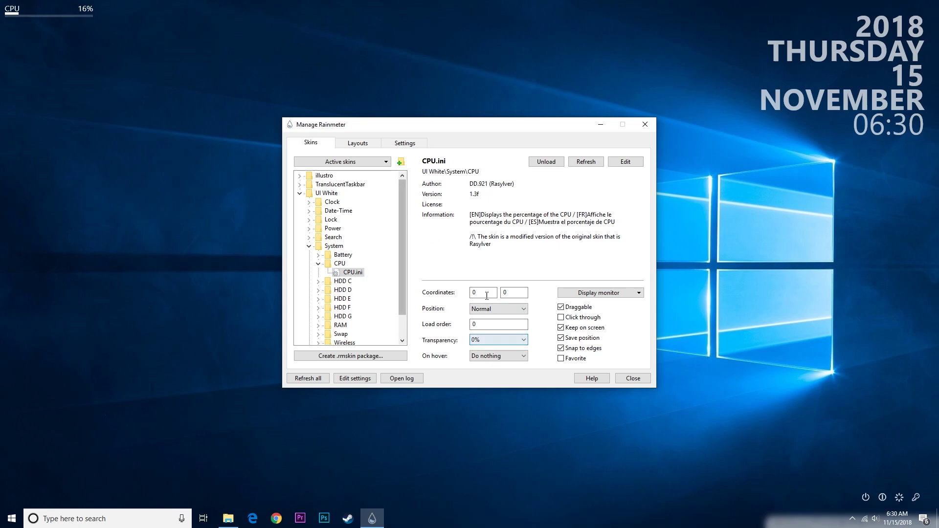
- Set the CPU skin's coordinates to 1700 horizontally and 800 vertically
left_click(520, 293)
type("700")
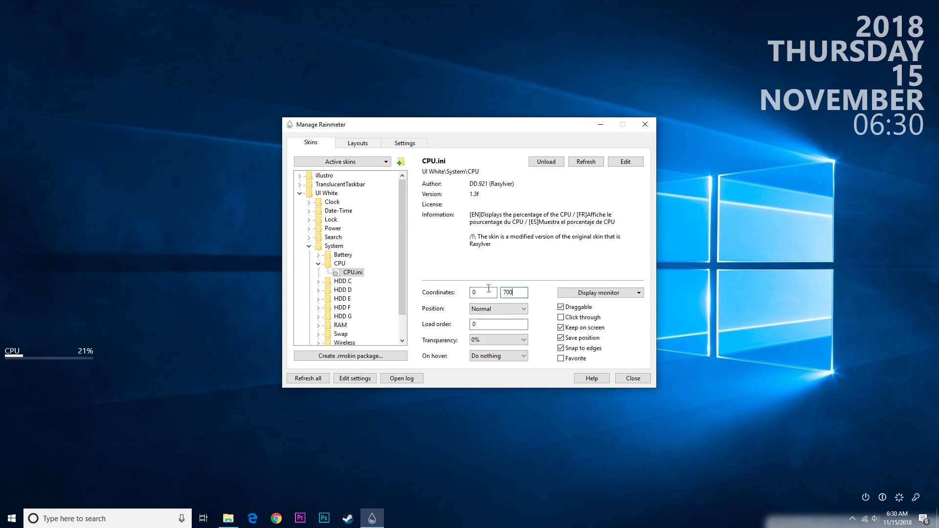
key("shift+Tab")
type("1700")
key("Tab")
type("800")
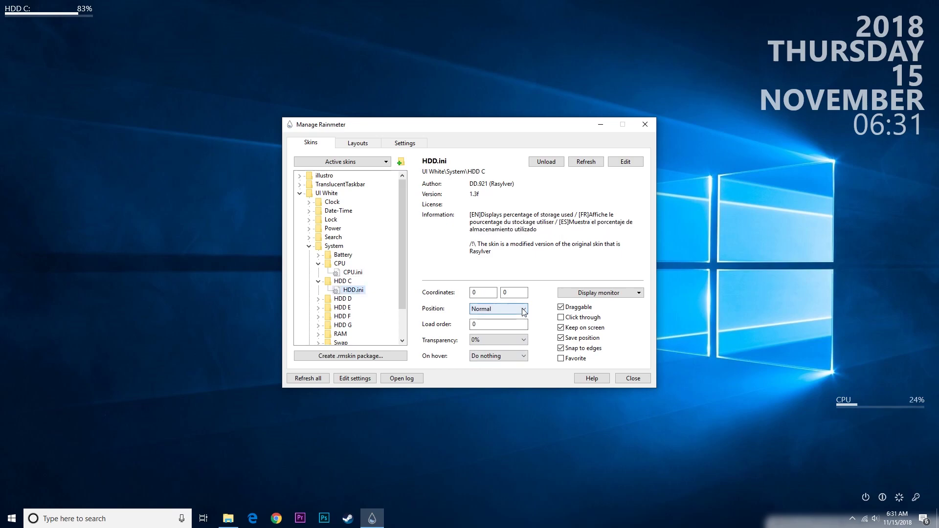
- Set the HDD C skin's coordinates to 1700 horizontally and 850 vertically
key("shift+Tab")
type("850")
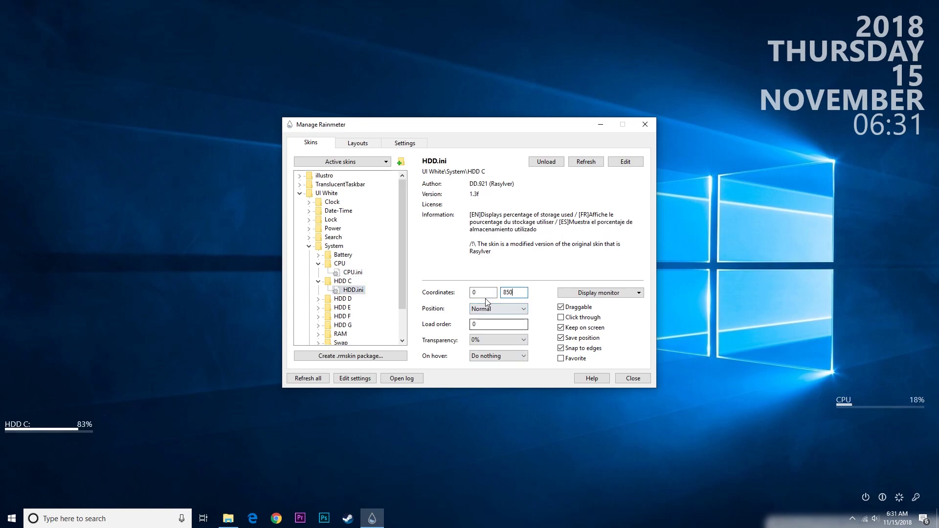
key("shift+Tab")
type("1700")
- Load the RAM skin from UI White's System folder and set its coordinates to 1700 horizontally and 900 vertically
left_click(318, 334)
double_click(354, 316)
type("900")
key("shift+Tab")
type("1700")
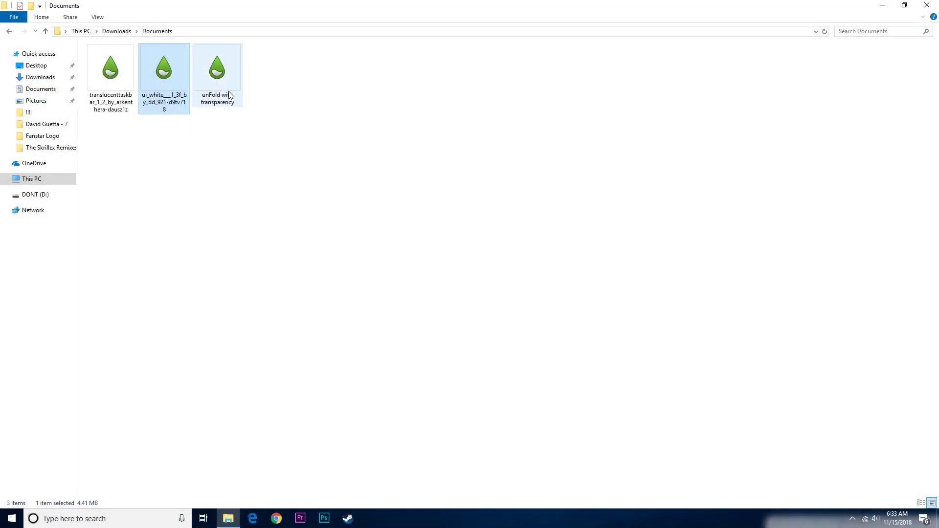
- Install the unFold with transparency skin package from the Documents folder and reopen the Rainmeter manager
double_click(228, 91)
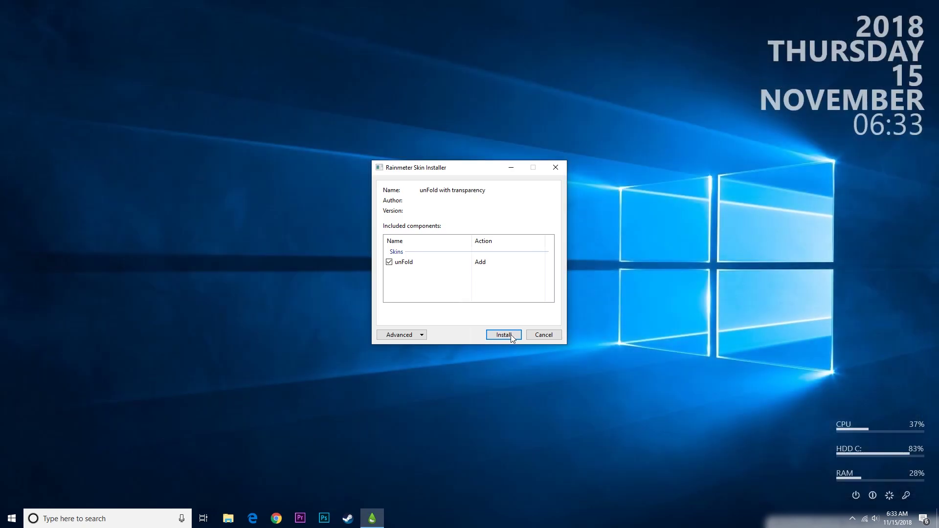
left_click(511, 335)
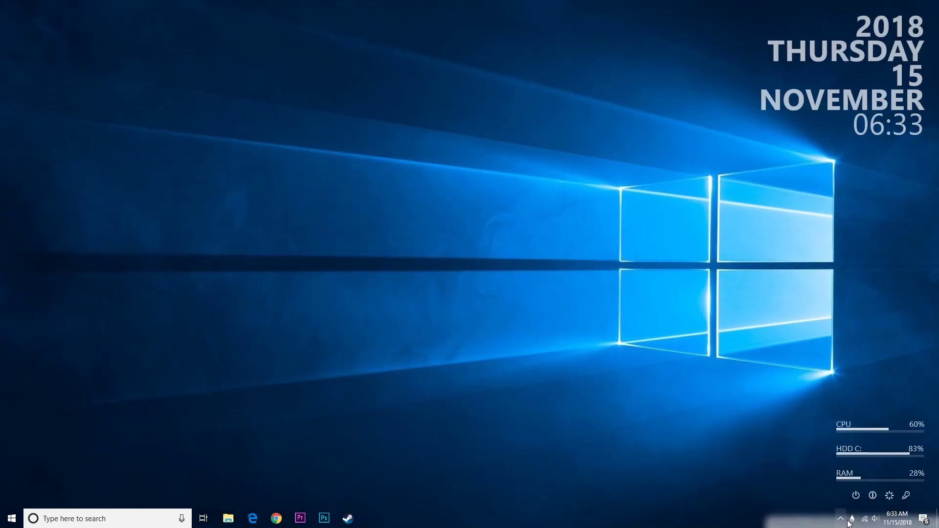
left_click(852, 519)
- Load the Black version of Chrome.ini from the Chrome folder of the unFold skin
left_click(300, 203)
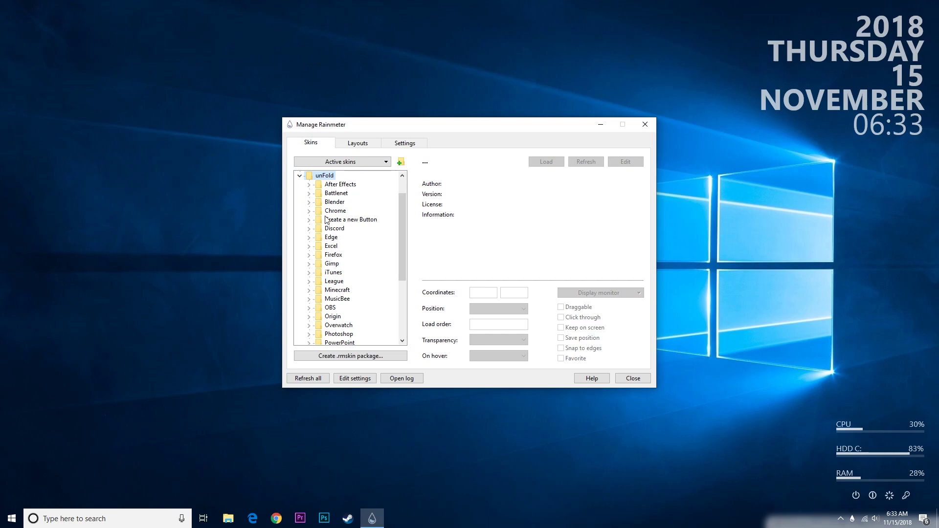
left_click(309, 212)
left_click(319, 221)
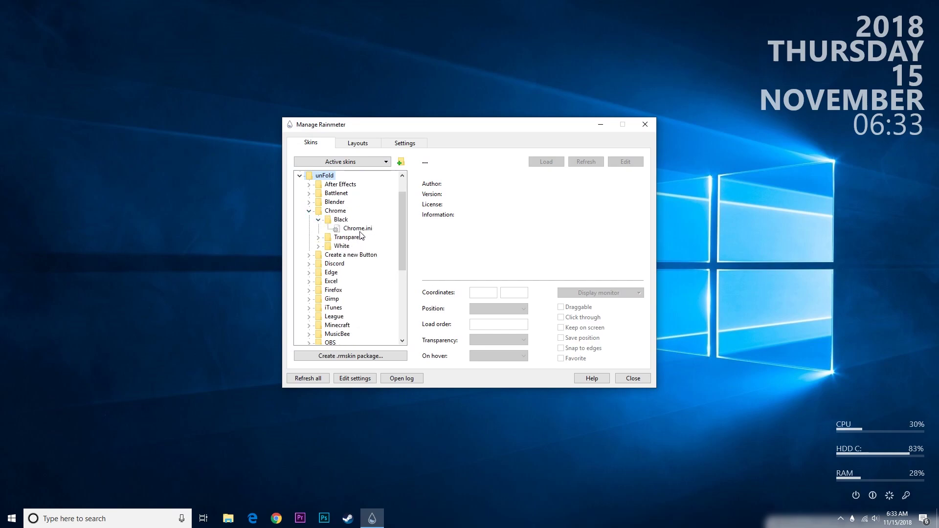
left_click(357, 228)
left_click(546, 162)
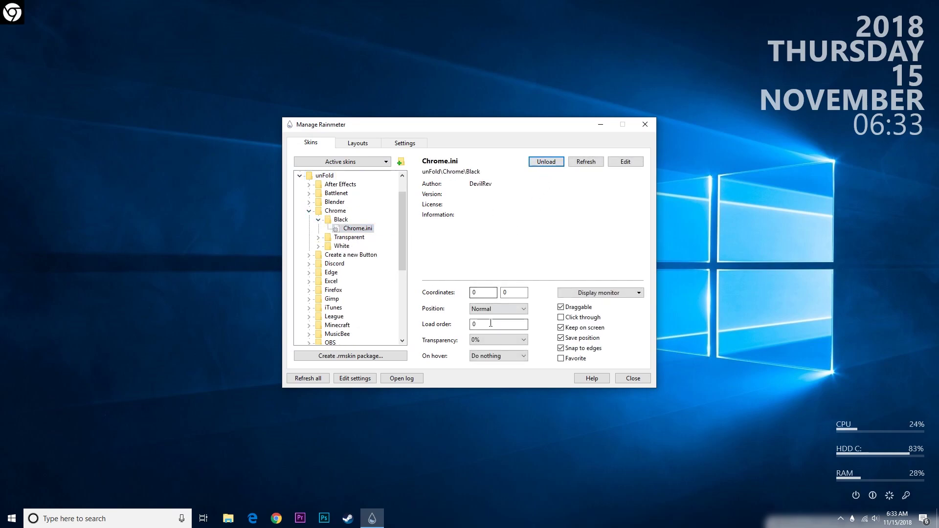
- Set the Chrome skin's vertical coordinate to 300 and its transparency to 30%
double_click(517, 297)
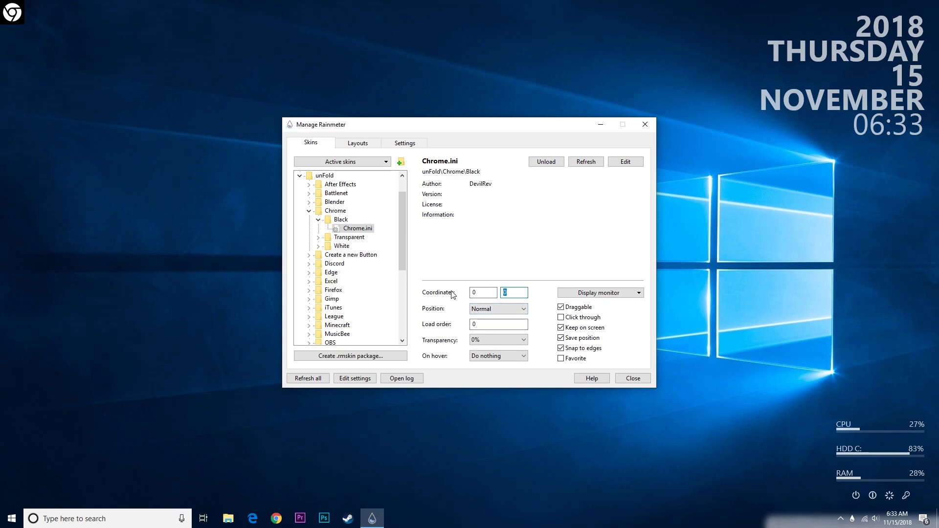
type("300")
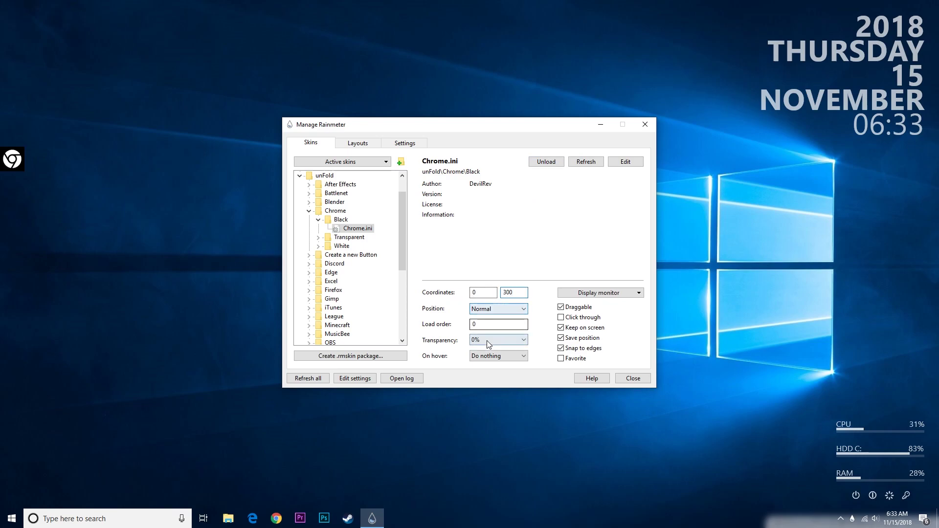
left_click(487, 343)
left_click(491, 375)
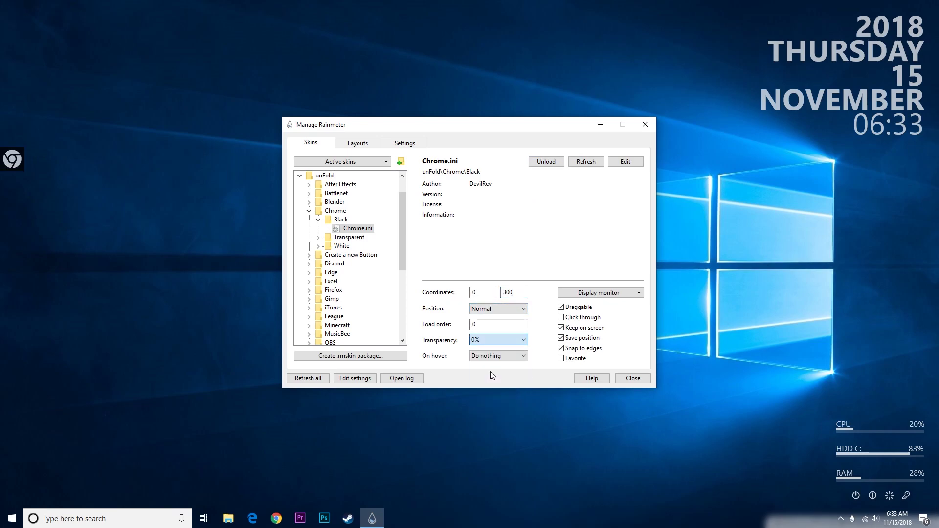
- Load the Black version of Discord.ini from the Discord folder of the unFold skin
left_click(310, 264)
left_click(319, 273)
left_click(357, 282)
left_click(546, 162)
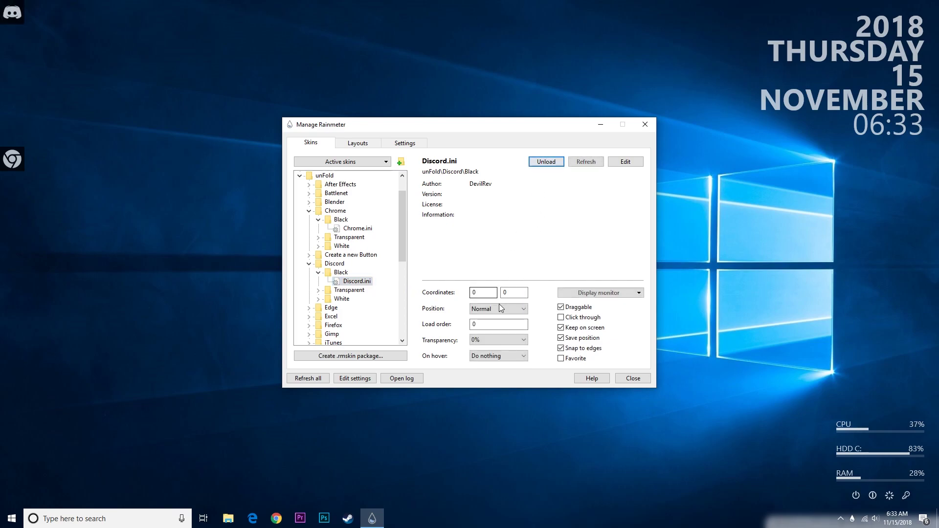
- Set the Discord skin's vertical coordinate to 400 and its transparency to 30%
double_click(511, 292)
type("400")
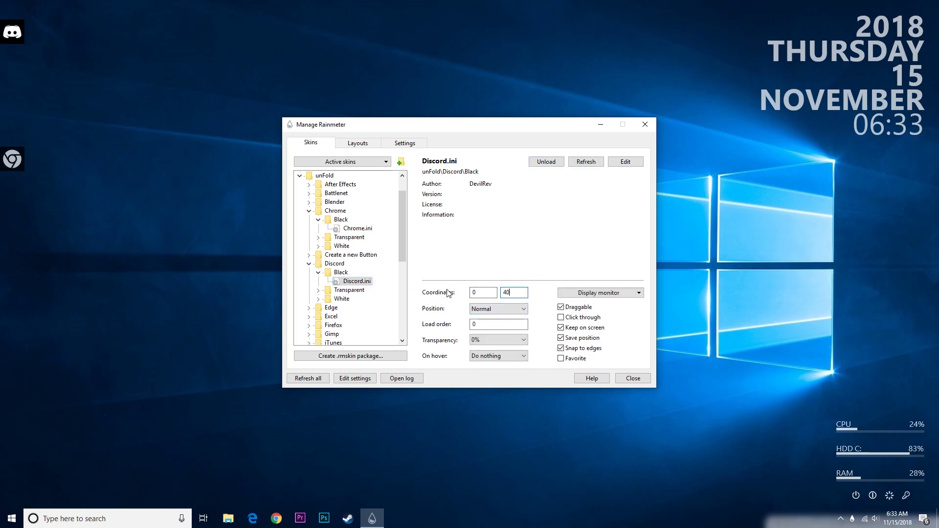
left_click(498, 340)
left_click(489, 372)
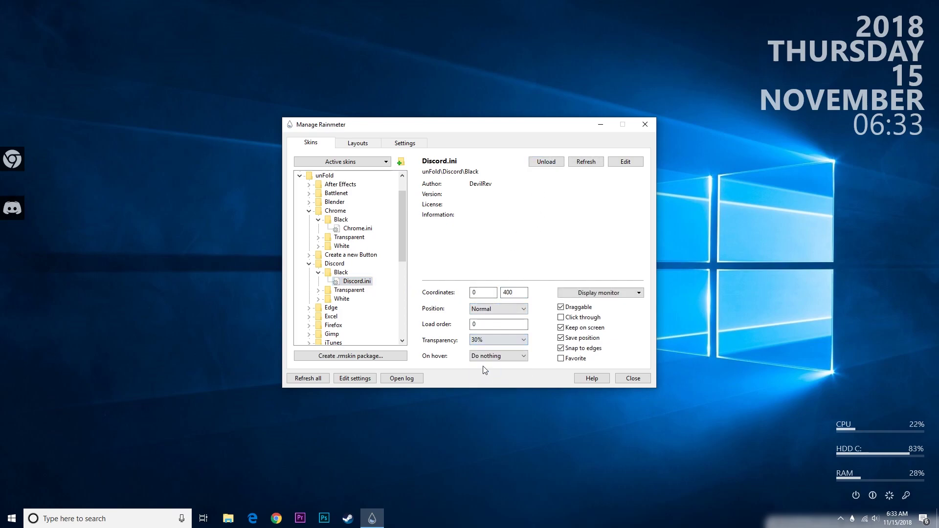
- Load the Black version of Edge.ini from the Edge folder of the unFold skin
scroll(323, 307, "down", 1)
left_click(309, 282)
left_click(341, 291)
left_click(318, 290)
left_click(354, 299)
left_click(546, 161)
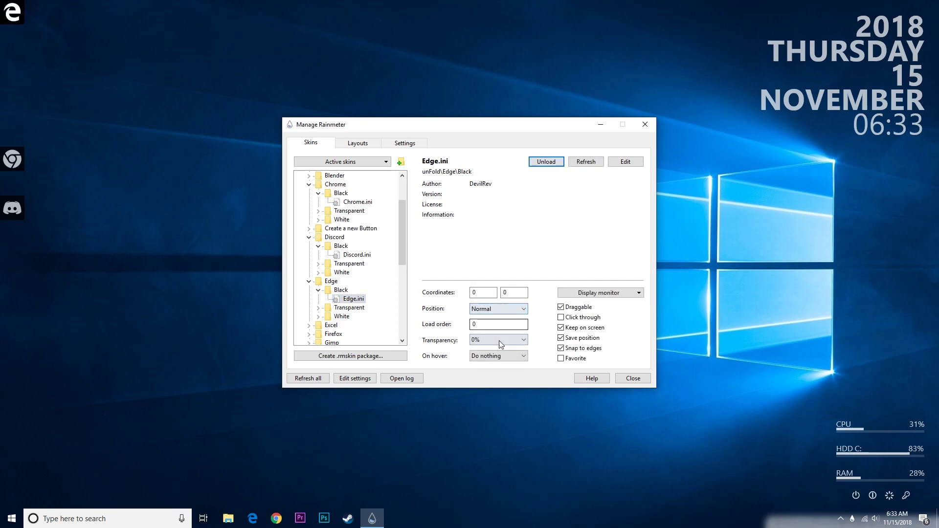
- Set the Edge skin's transparency to 30% and its vertical coordinate to 500
left_click(499, 341)
left_click(490, 373)
double_click(513, 292)
type("500")
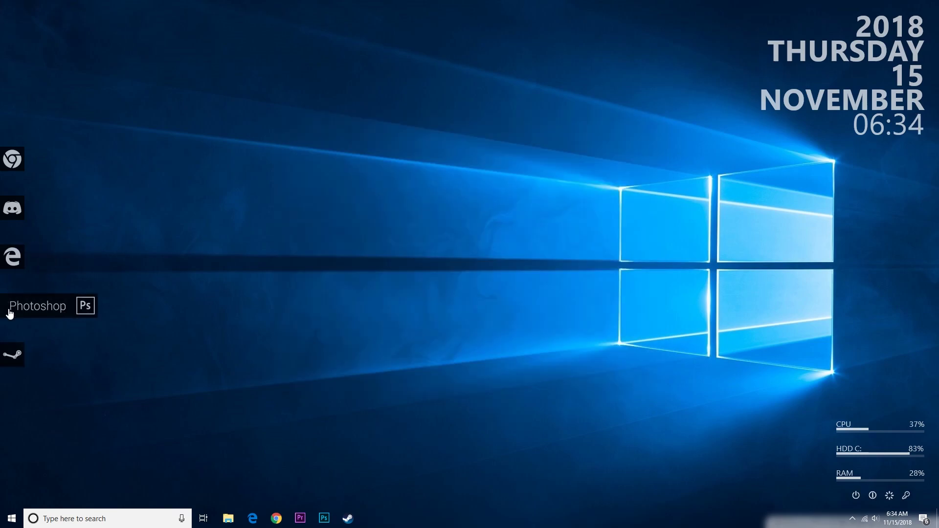
- Refresh the desktop three times
right_click(246, 165)
left_click(284, 194)
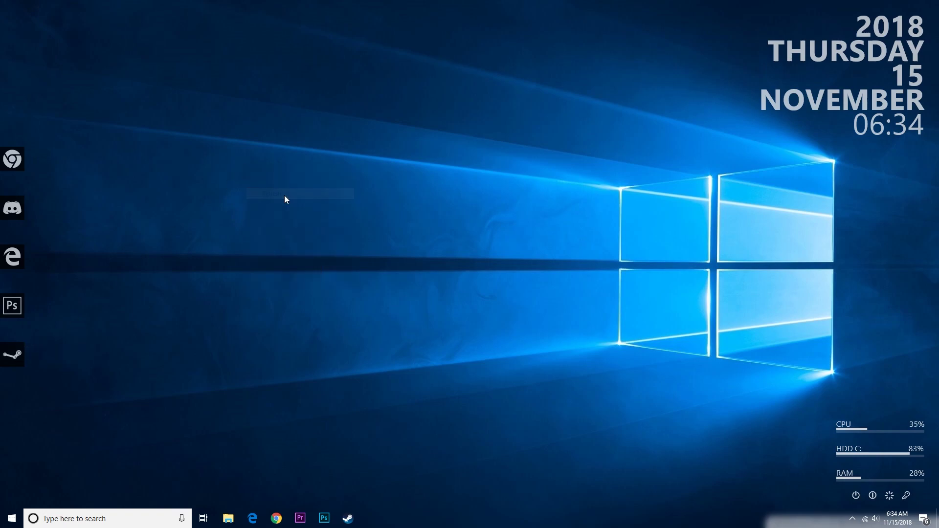
right_click(418, 235)
left_click(459, 263)
right_click(579, 192)
left_click(582, 223)
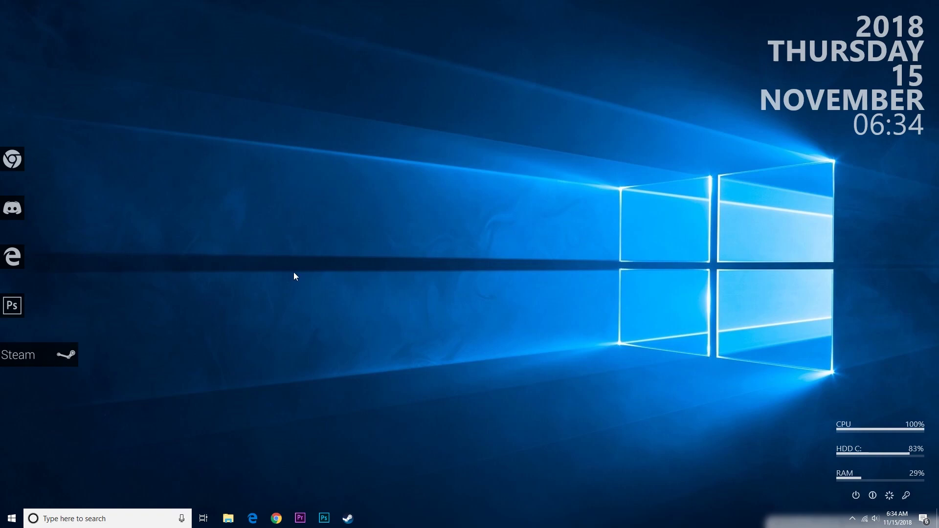
- Refresh the desktop twice
right_click(375, 210)
left_click(400, 240)
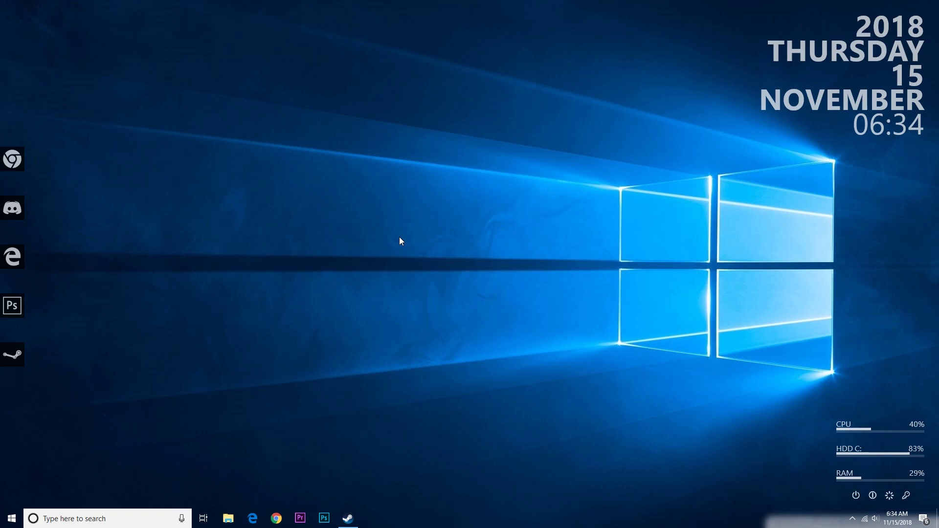
right_click(417, 170)
left_click(456, 196)
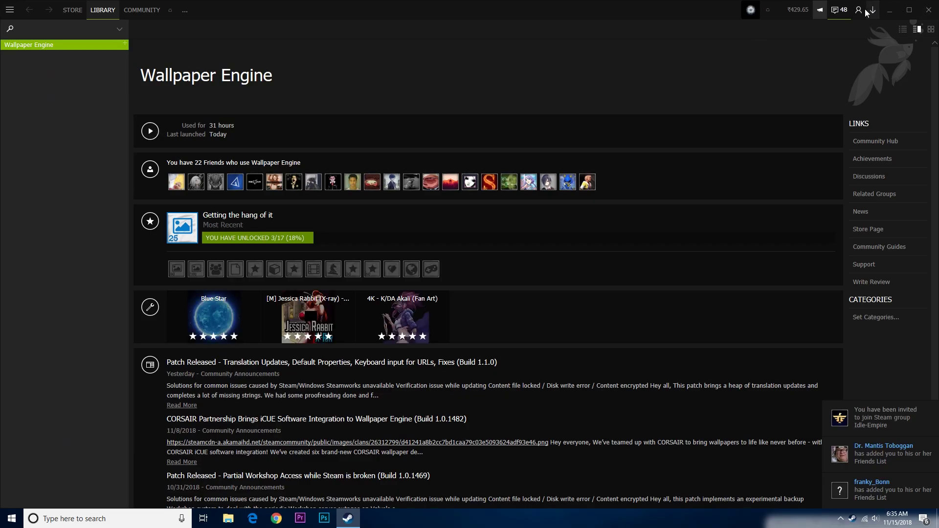
- Switch to Wallpaper Engine, apply the installed wallpaper THE ONE YOU LOVE to the desktop, and refresh the desktop
left_click(860, 12)
left_click(538, 111)
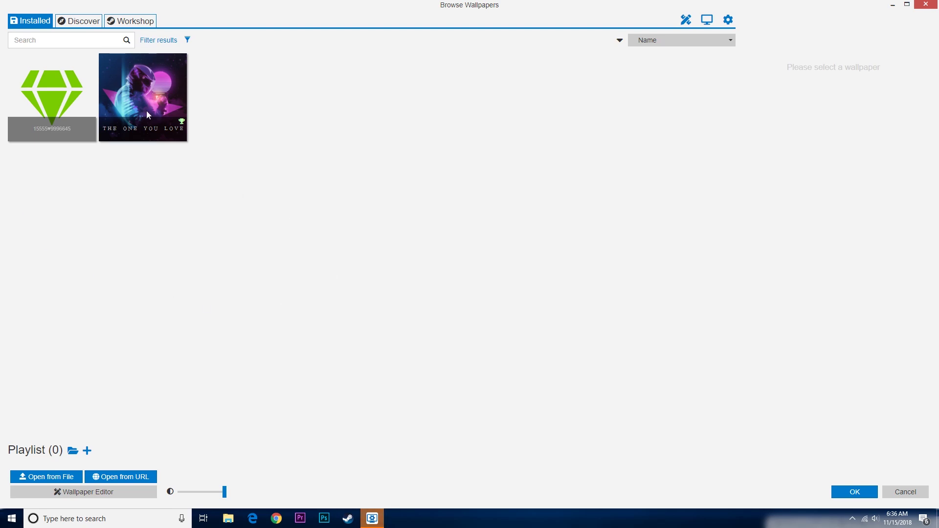
left_click(157, 92)
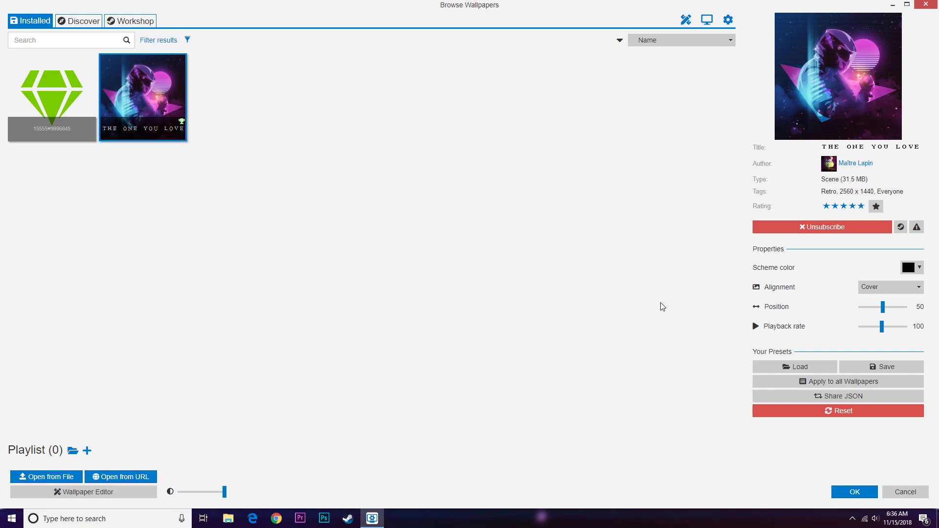
left_click(854, 494)
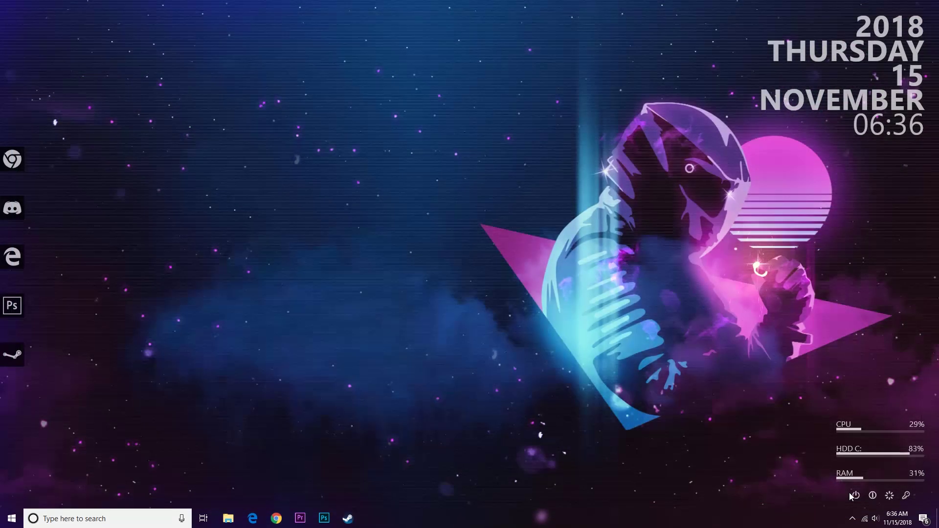
right_click(338, 127)
left_click(380, 164)
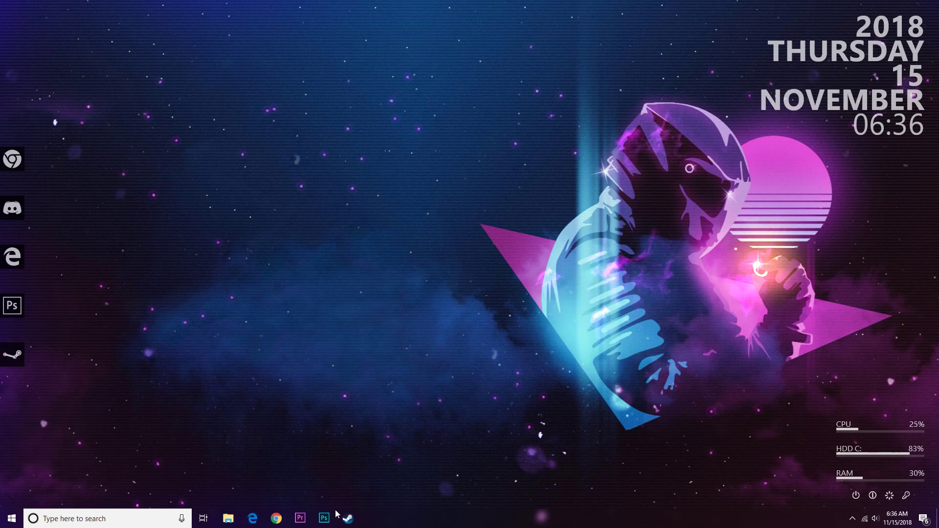
- Unpin Steam, Chrome, Photoshop and Microsoft Edge from the taskbar and refresh the desktop
right_click(350, 522)
left_click(348, 498)
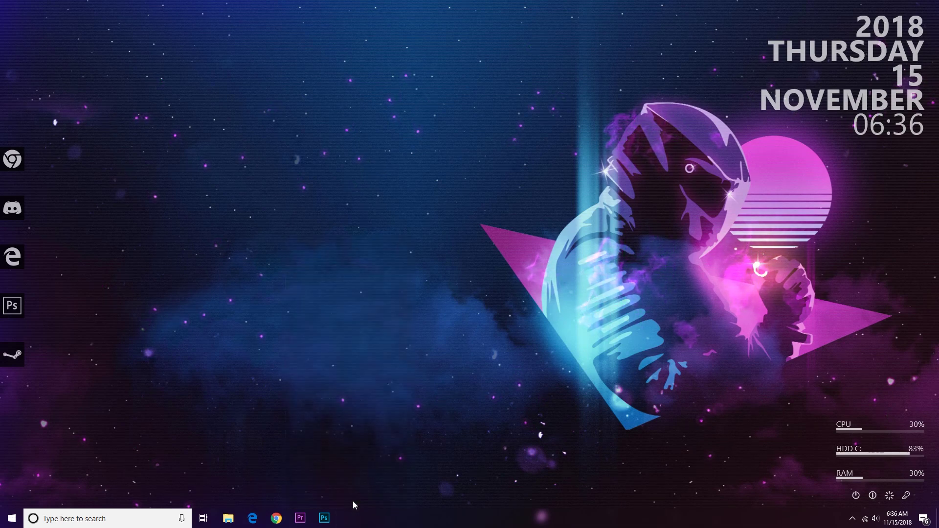
right_click(276, 518)
left_click(275, 502)
right_click(252, 518)
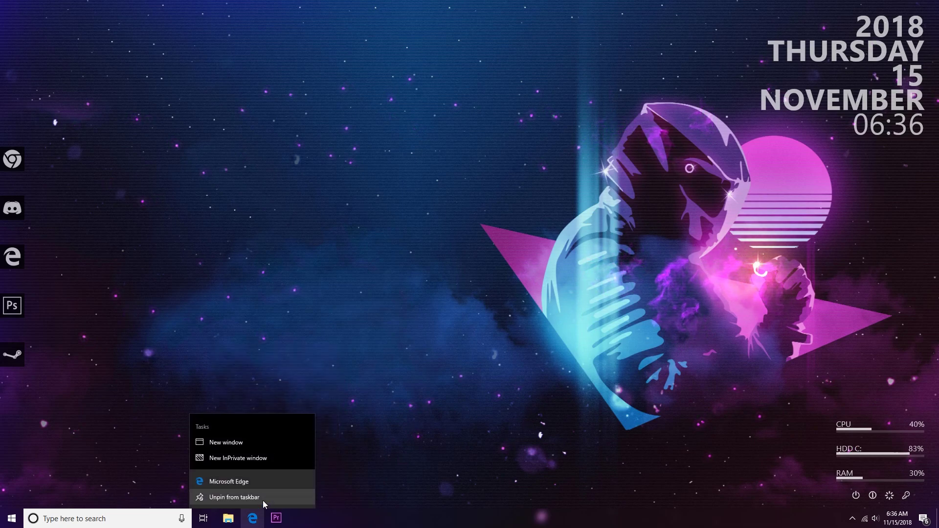
left_click(254, 500)
right_click(363, 316)
left_click(391, 345)
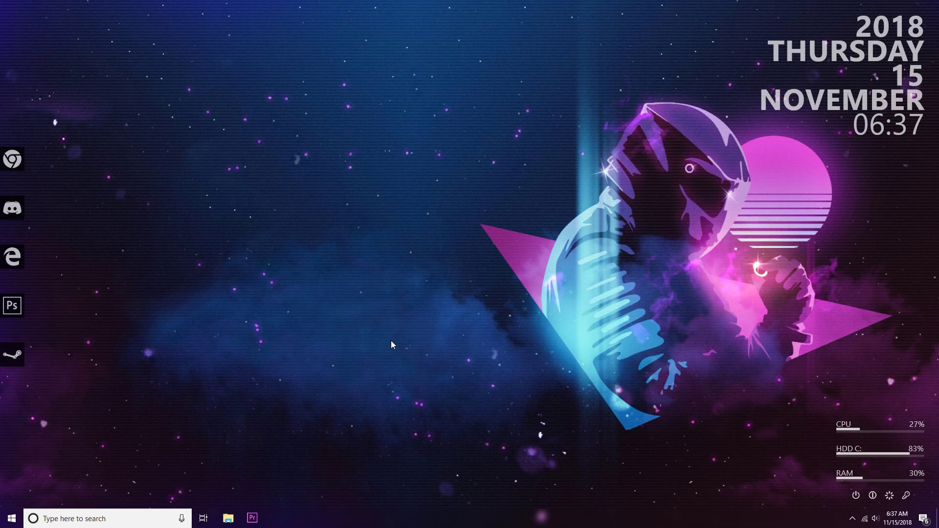
- Unpin Adobe Premiere Pro CC 2019 and File Explorer from the taskbar and refresh the desktop
right_click(252, 518)
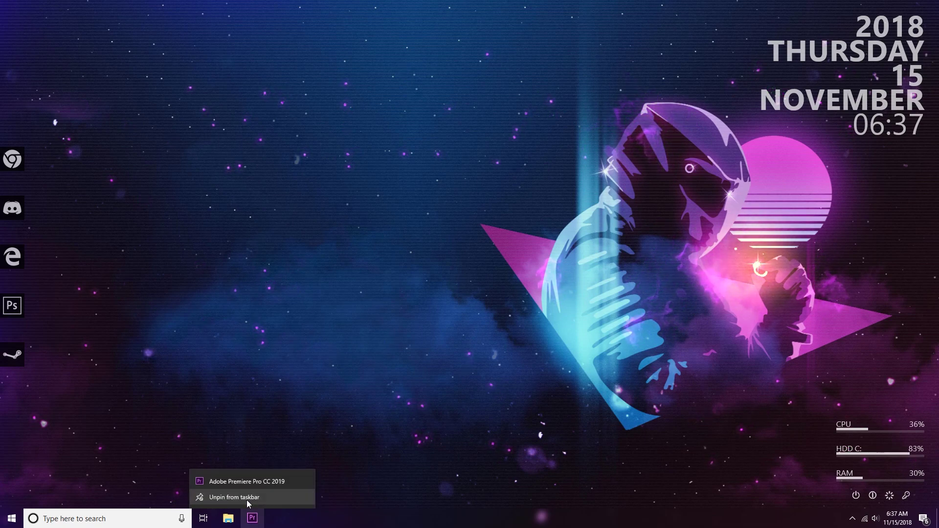
left_click(246, 499)
right_click(228, 518)
left_click(211, 497)
right_click(409, 267)
left_click(428, 294)
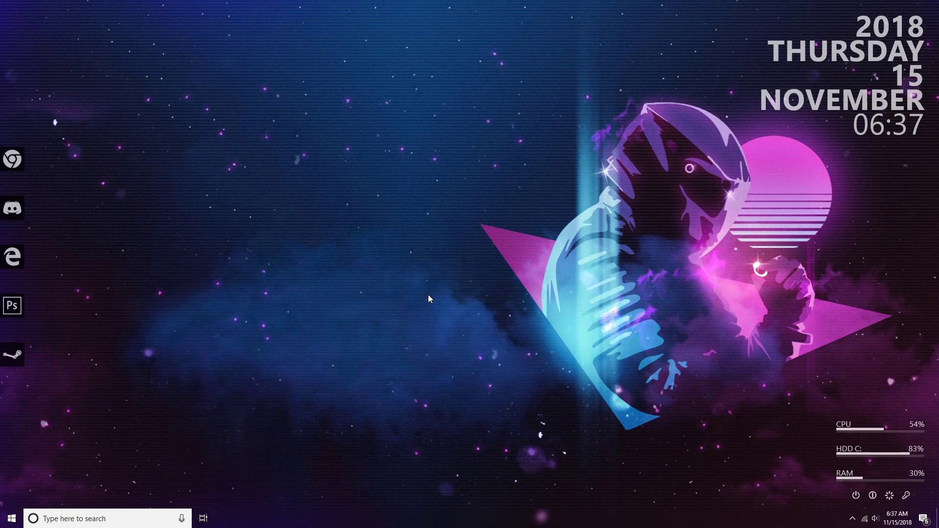